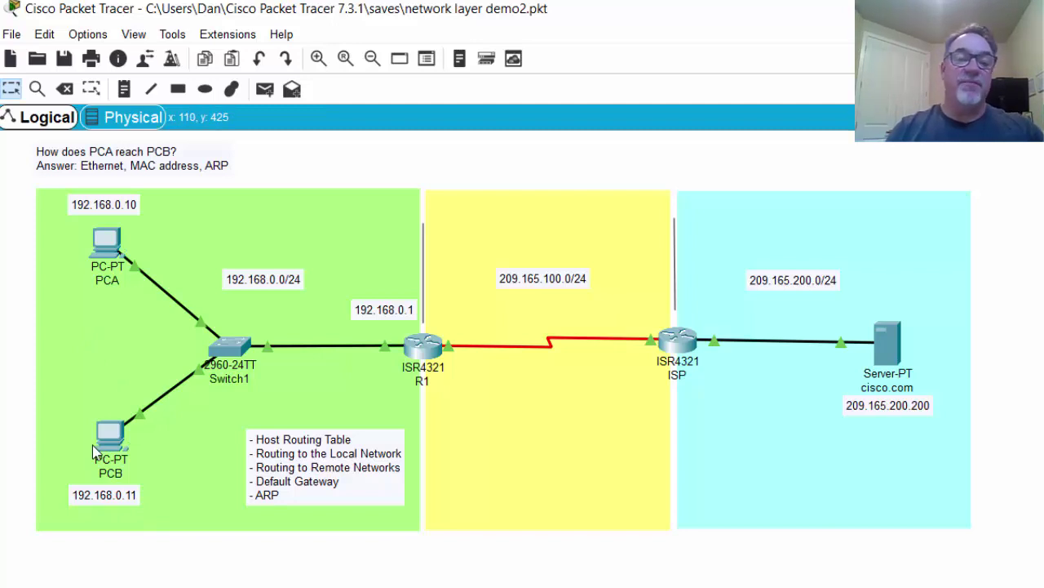
Step: Open PCA's IP Configuration in an enlarged window and review its static IPv4 address, subnet mask and default gateway
click(106, 250)
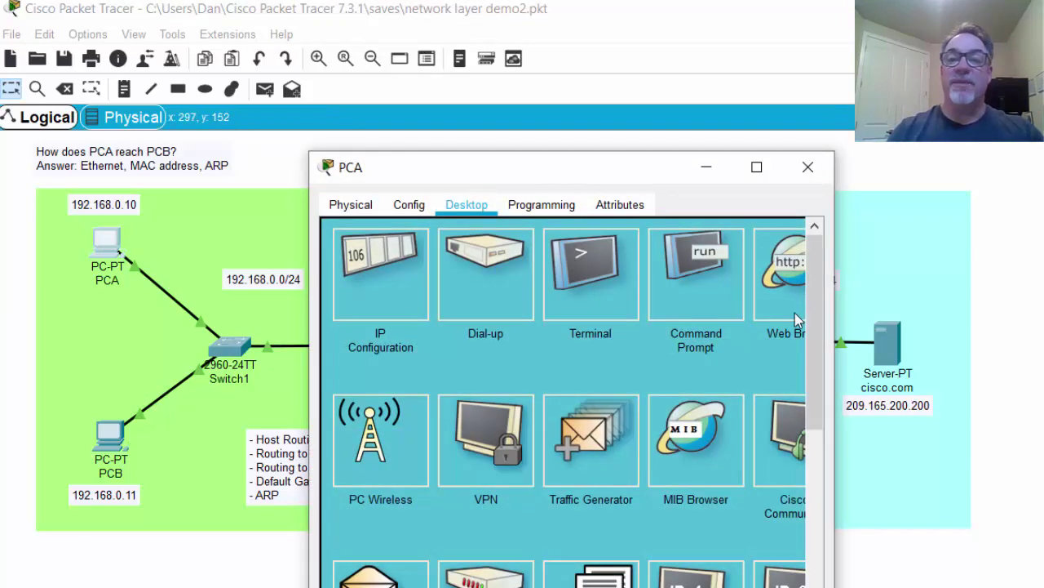
drag(837, 322, 1043, 327)
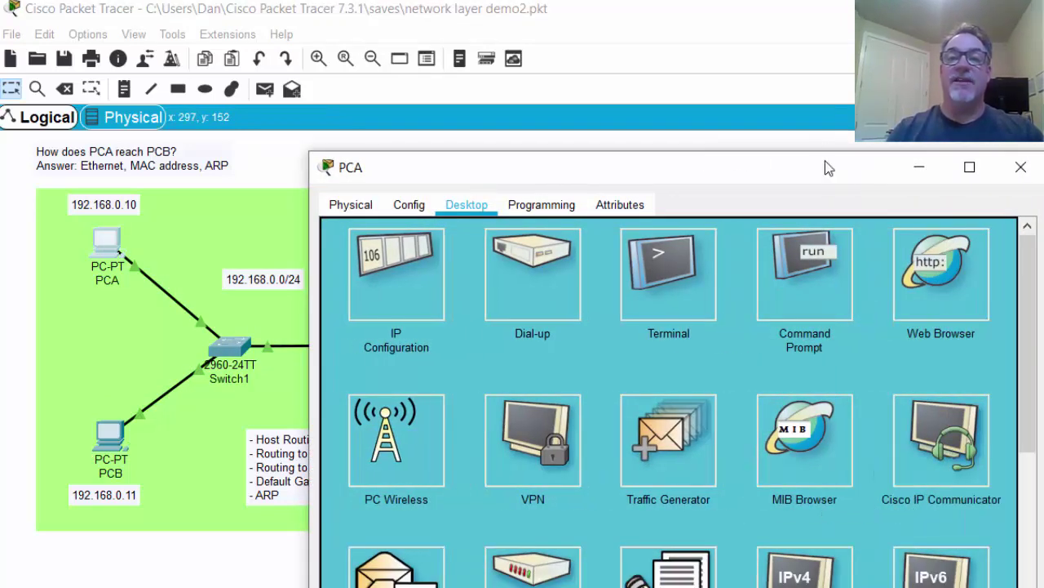
drag(825, 161, 733, 63)
click(300, 167)
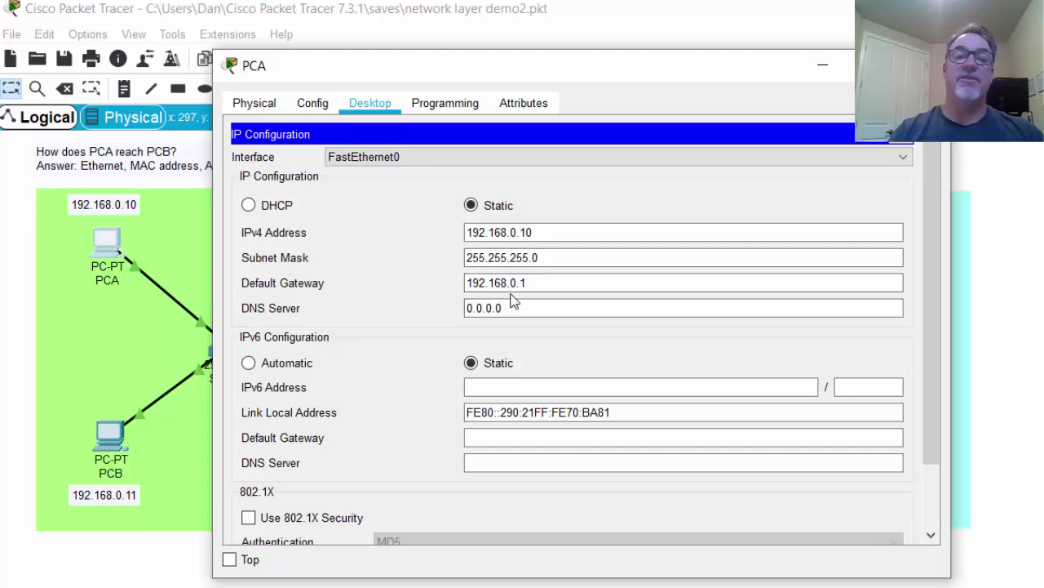
Step: Display PCA's host routing table by running netstat -r in its Command Prompt, keeping the local network diagram in view
drag(473, 74, 738, 66)
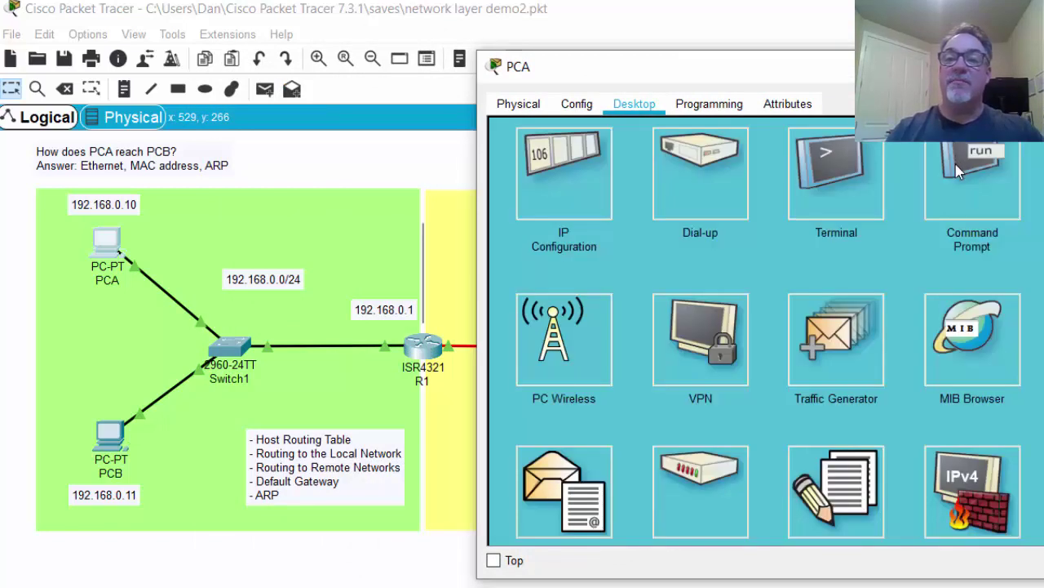
click(960, 168)
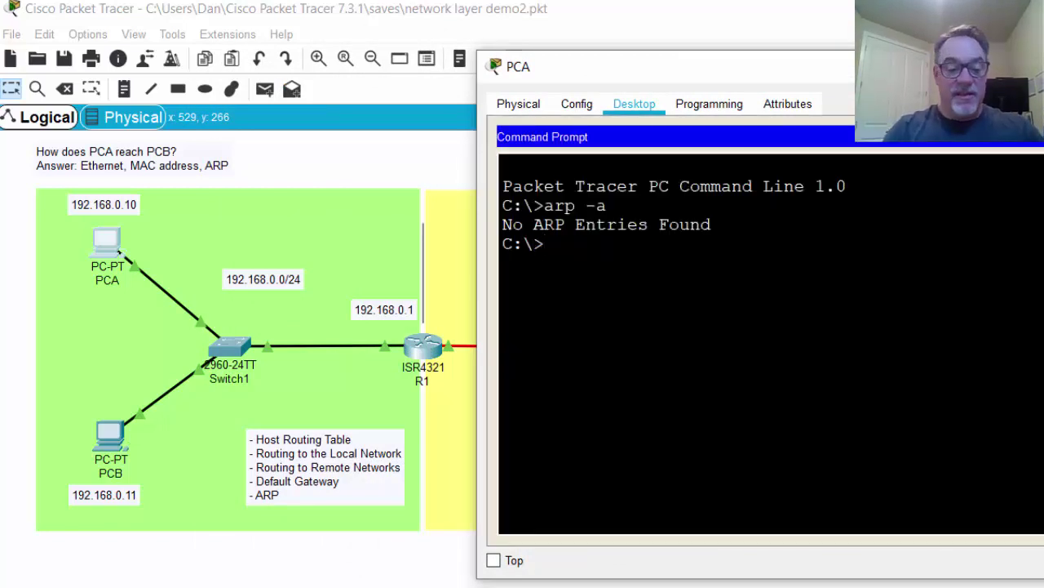
text(netstat)
key(BackSpace)
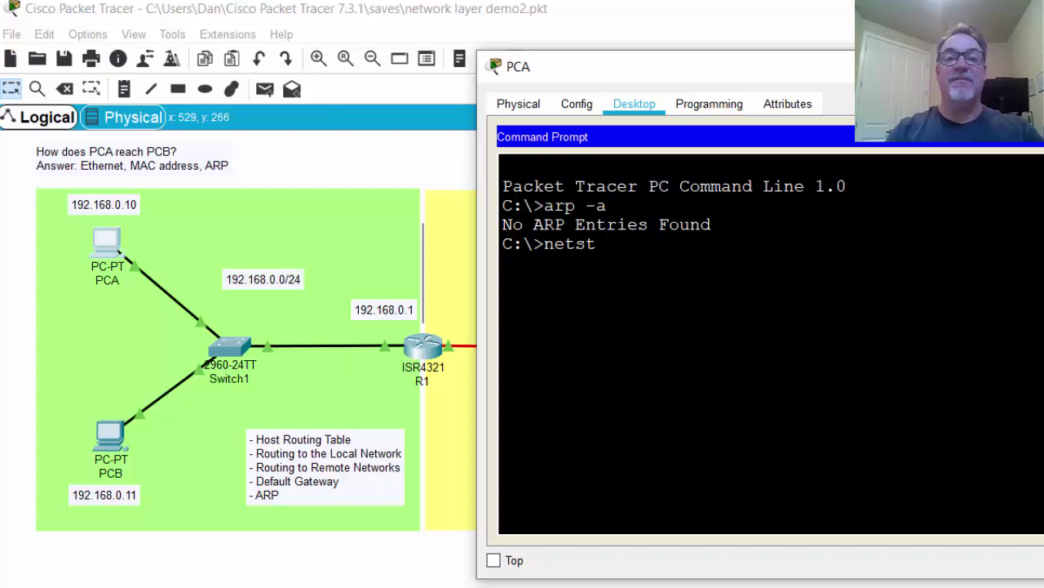
text(at -)
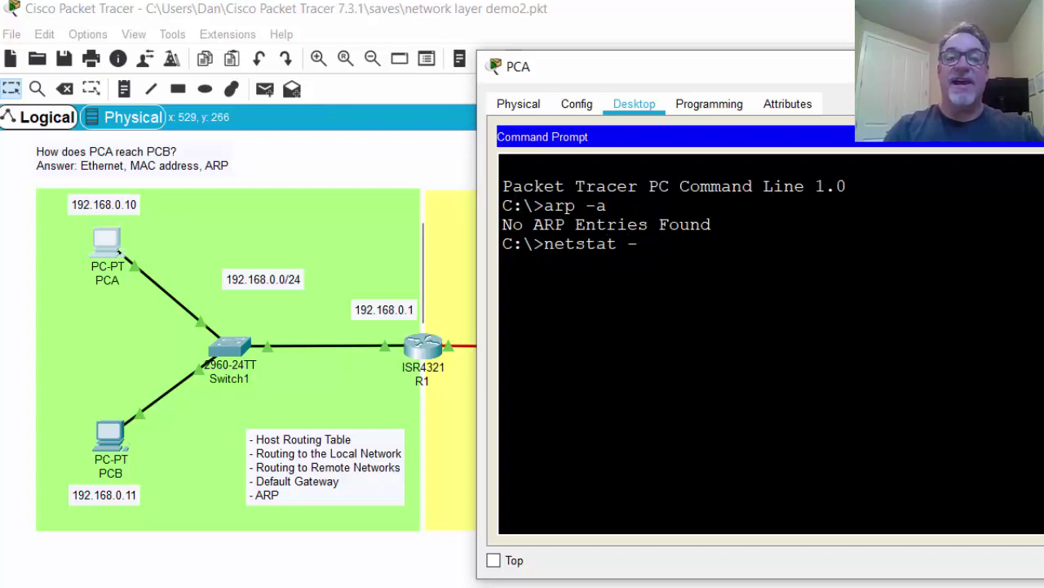
text(r)
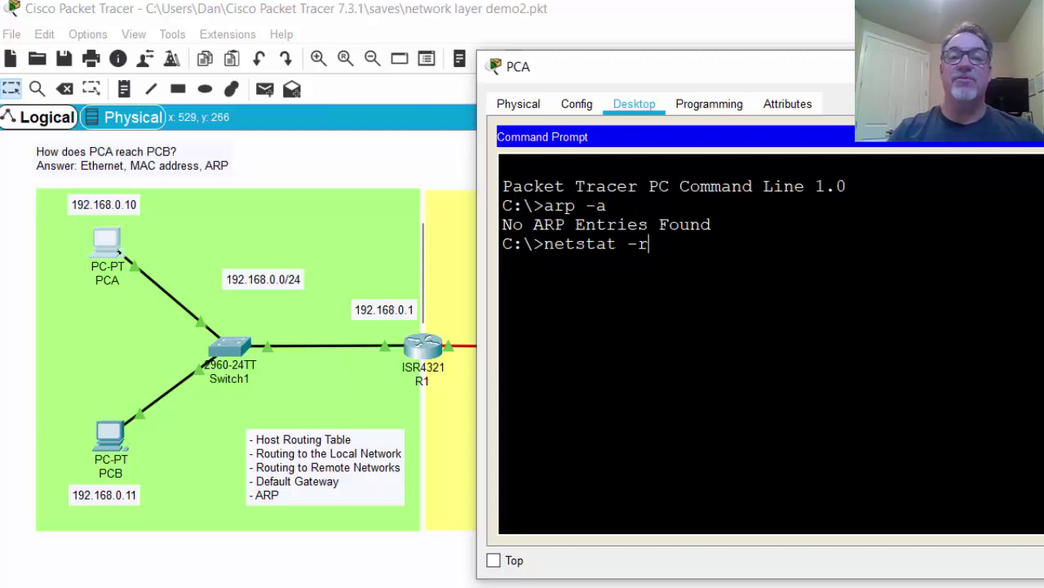
key(Return)
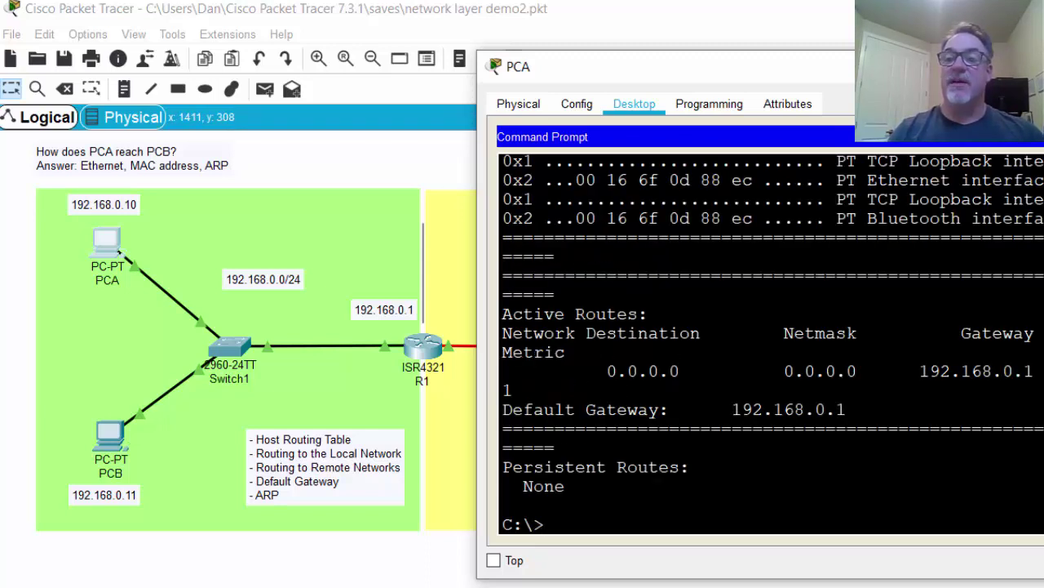
Step: Widen the PCA window to fit the route table and examine the loopback and Ethernet entries in the Interface List
drag(1041, 72, 721, 59)
drag(992, 326, 1043, 326)
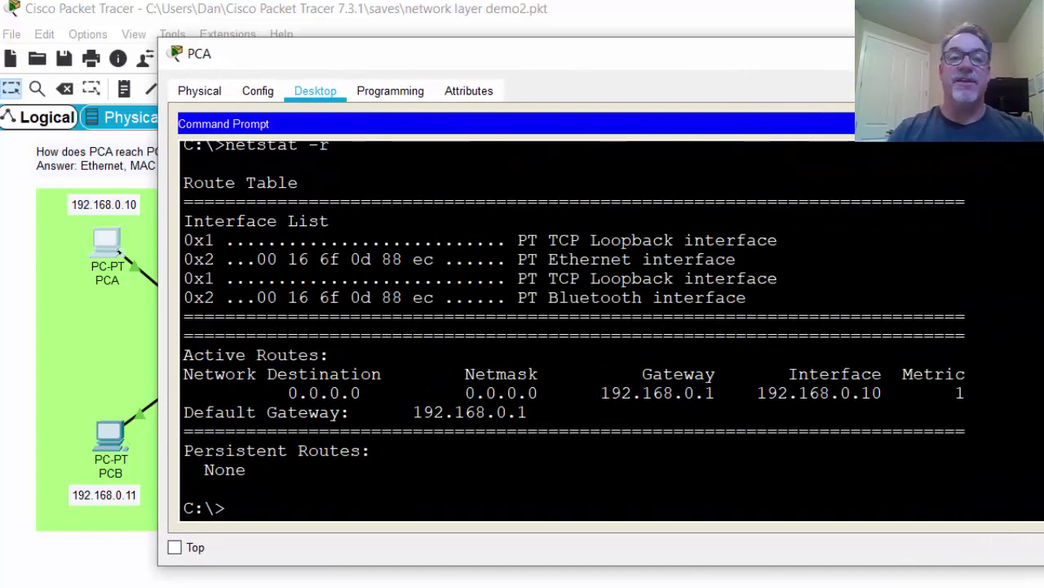
scroll(575, 328, up, 1)
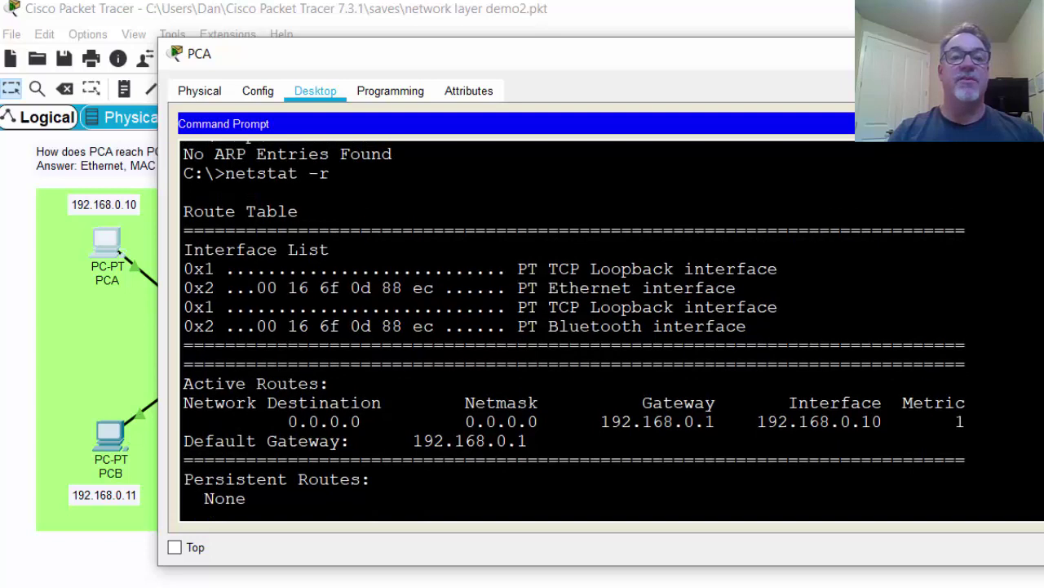
scroll(574, 321, down, 1)
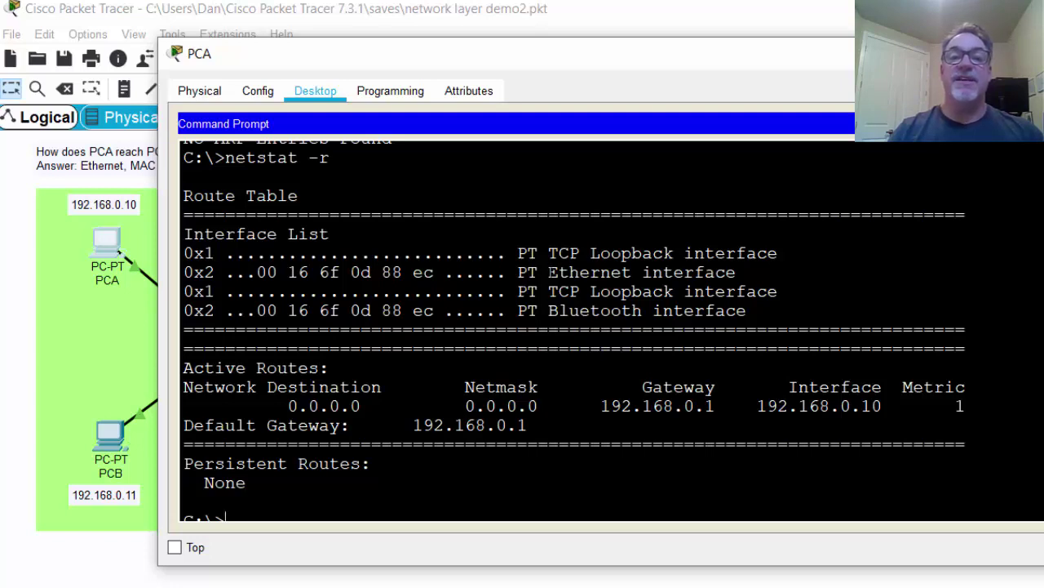
drag(591, 253, 780, 253)
drag(548, 272, 737, 272)
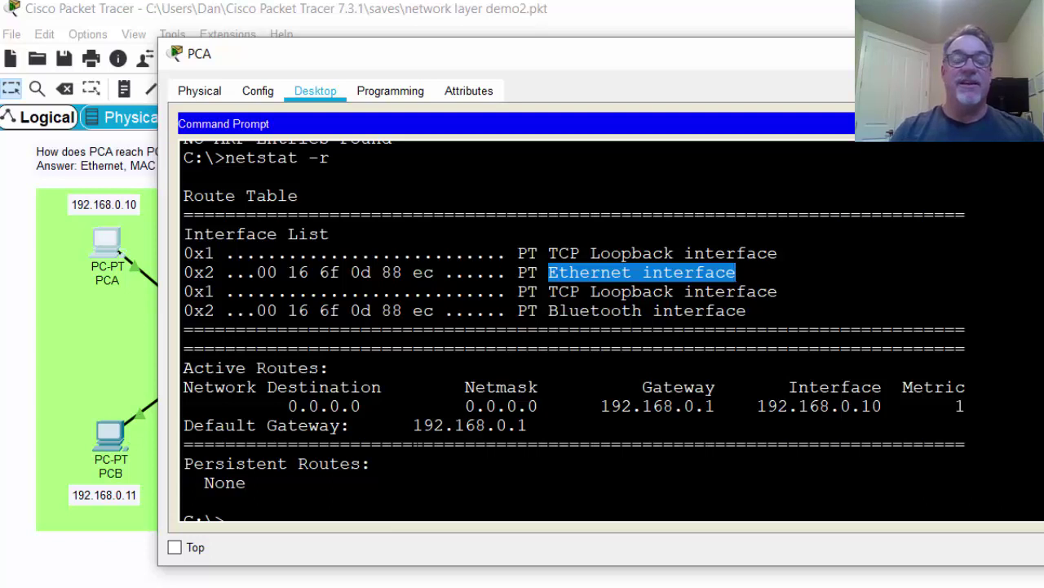
Step: Examine the active default route's destination, netmask, gateway, interface and metric in PCA's route table
drag(278, 405, 371, 406)
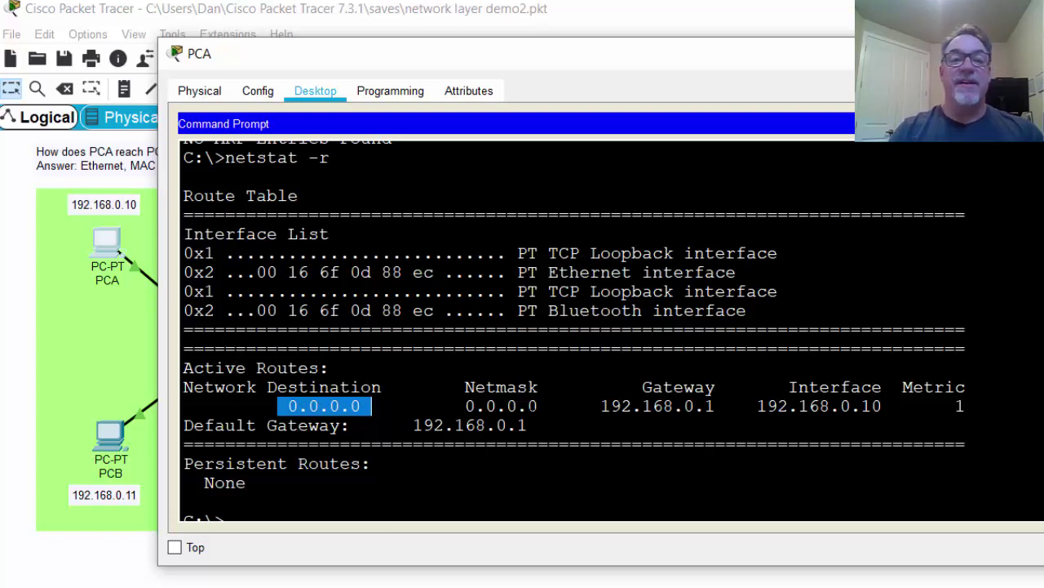
click(335, 396)
drag(277, 406, 559, 405)
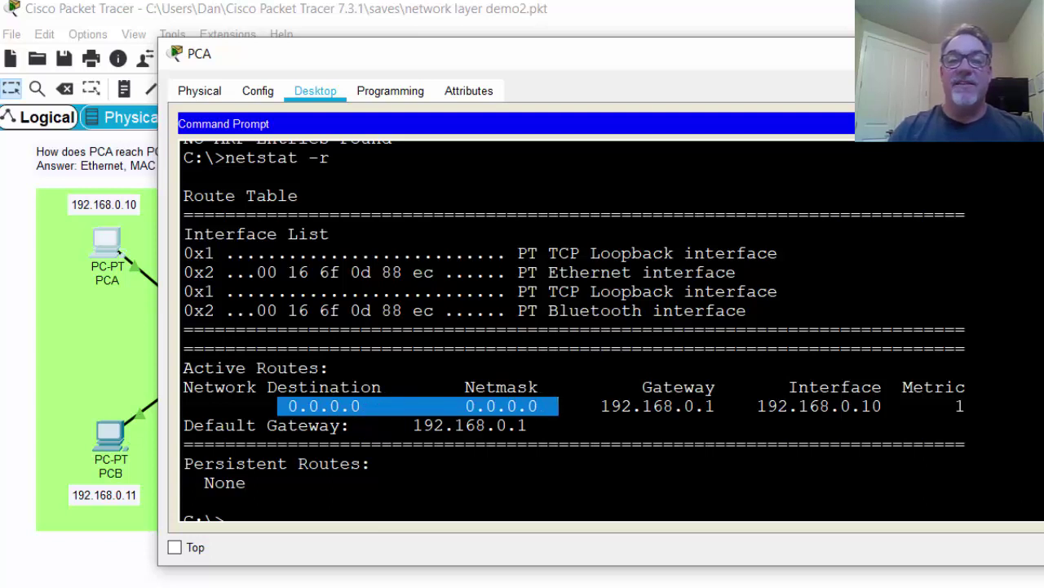
drag(589, 405, 727, 406)
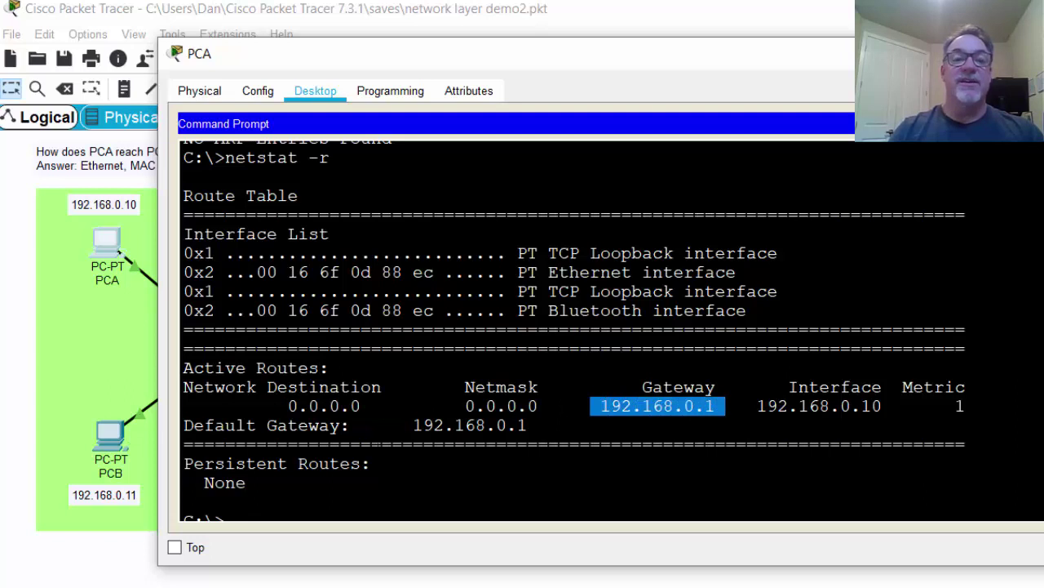
drag(278, 405, 726, 406)
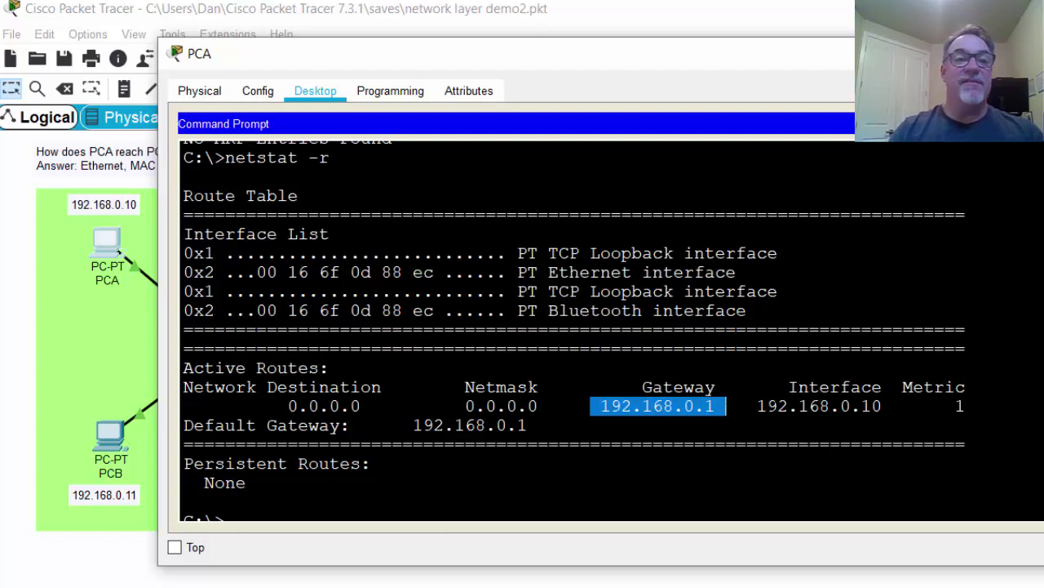
drag(757, 405, 883, 406)
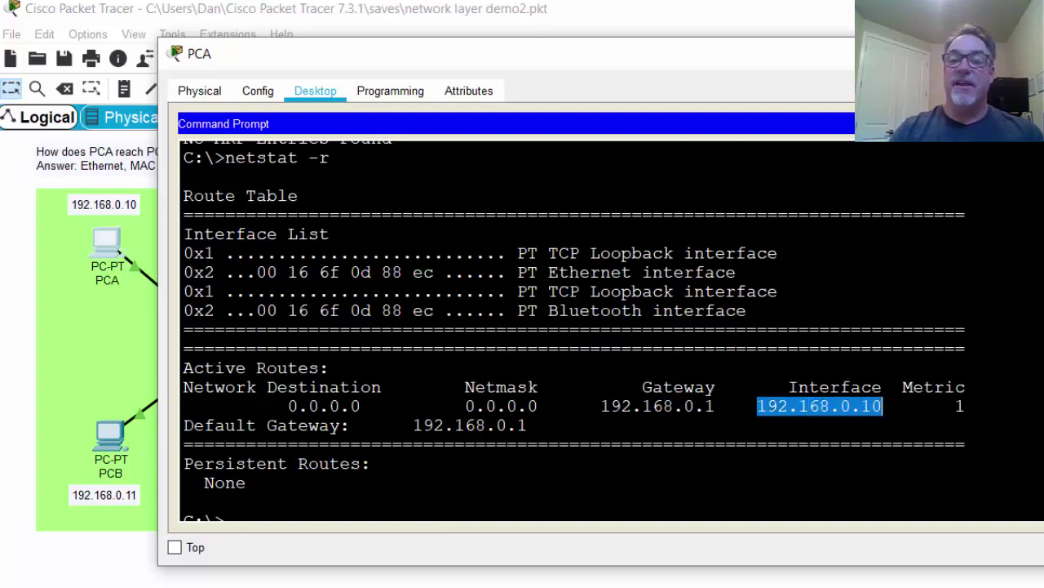
click(914, 387)
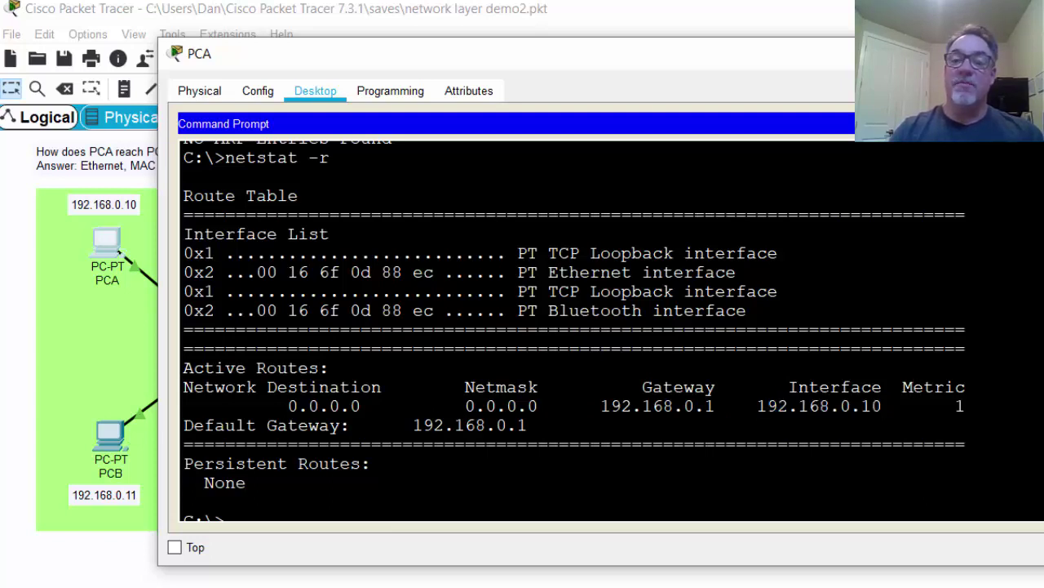
drag(935, 405, 965, 406)
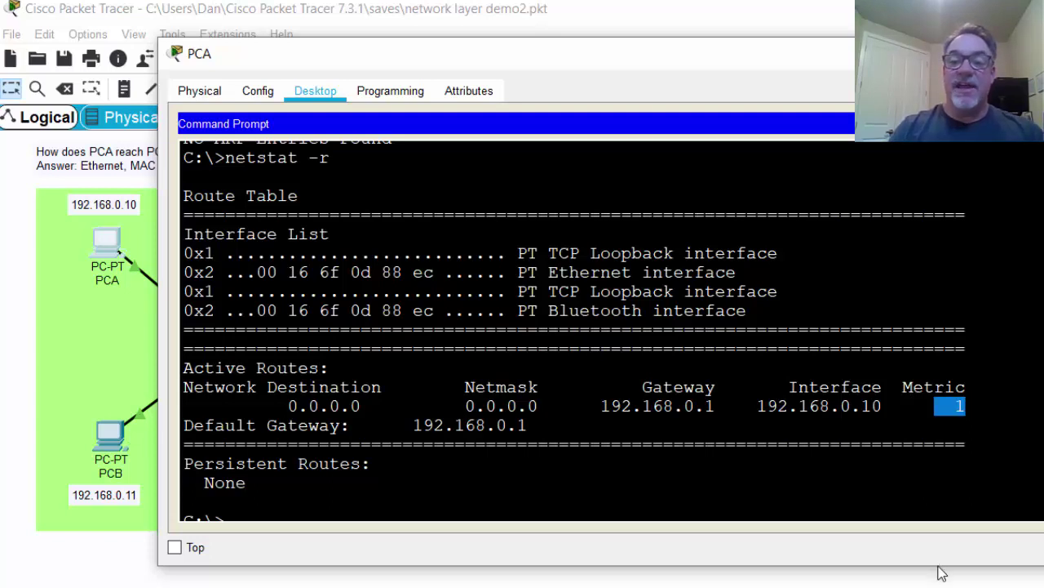
drag(939, 565, 935, 584)
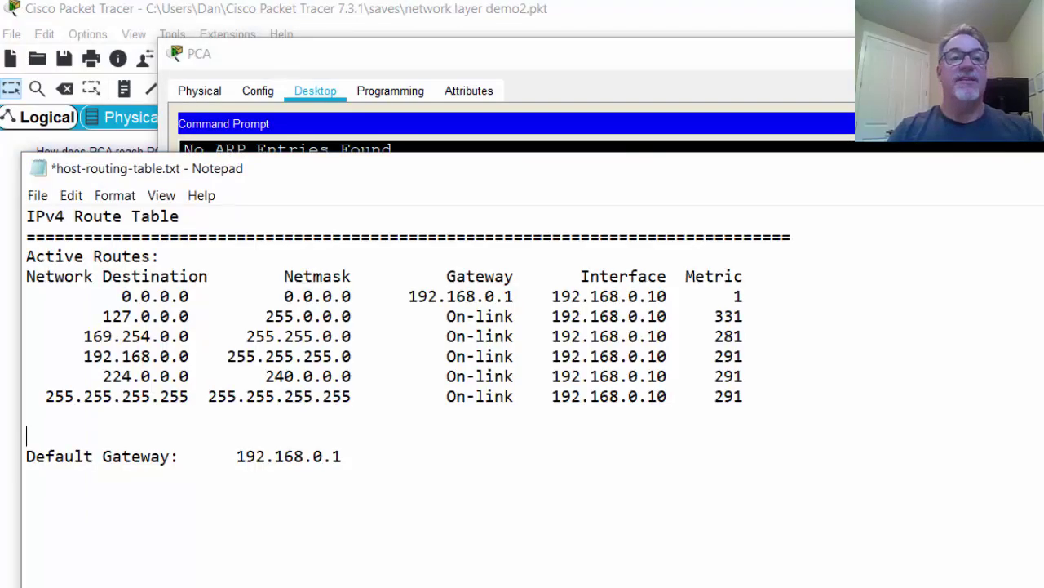
Step: Reposition the host-routing-table.txt Notepad window and bring up the computer's own Command Prompt to view its real IPv4 route table
drag(549, 168, 549, 127)
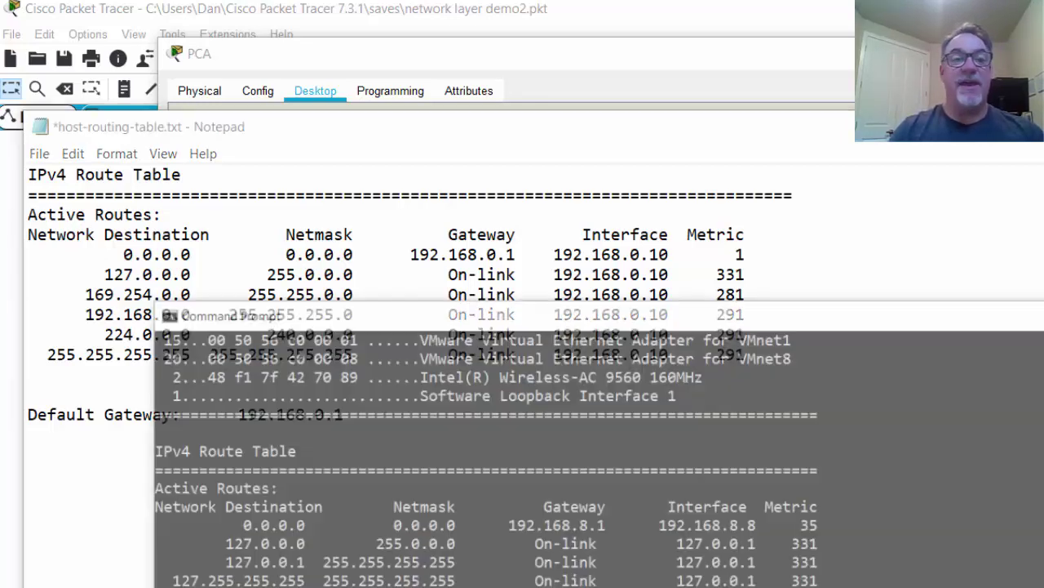
key(alt+Tab)
drag(516, 260, 456, 56)
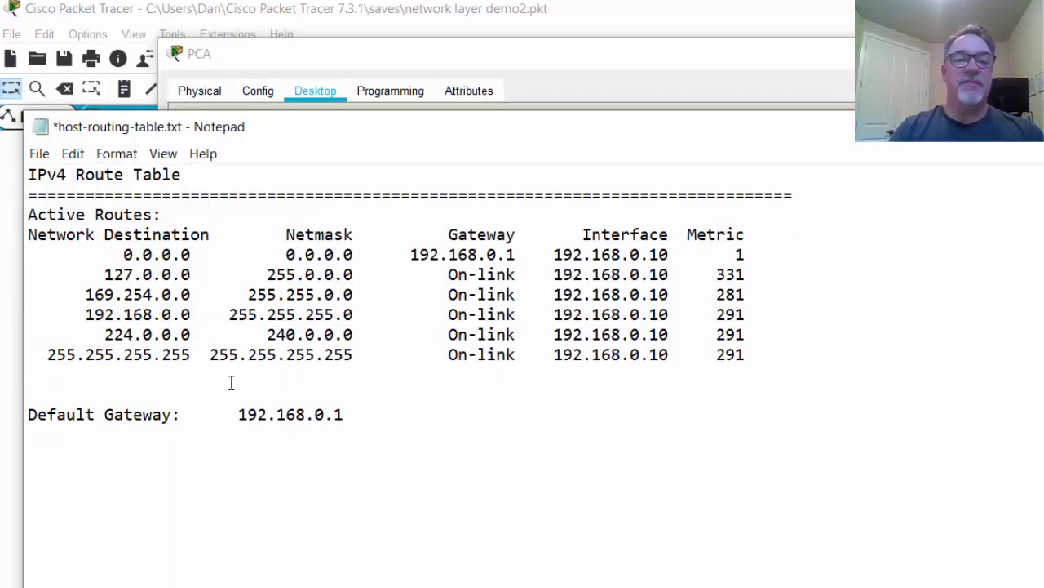
Step: In host-routing-table.txt in Notepad, examine the default route and the 127.0.0.0 route, comparing their netmask and gateway entries
drag(114, 254, 520, 249)
click(451, 314)
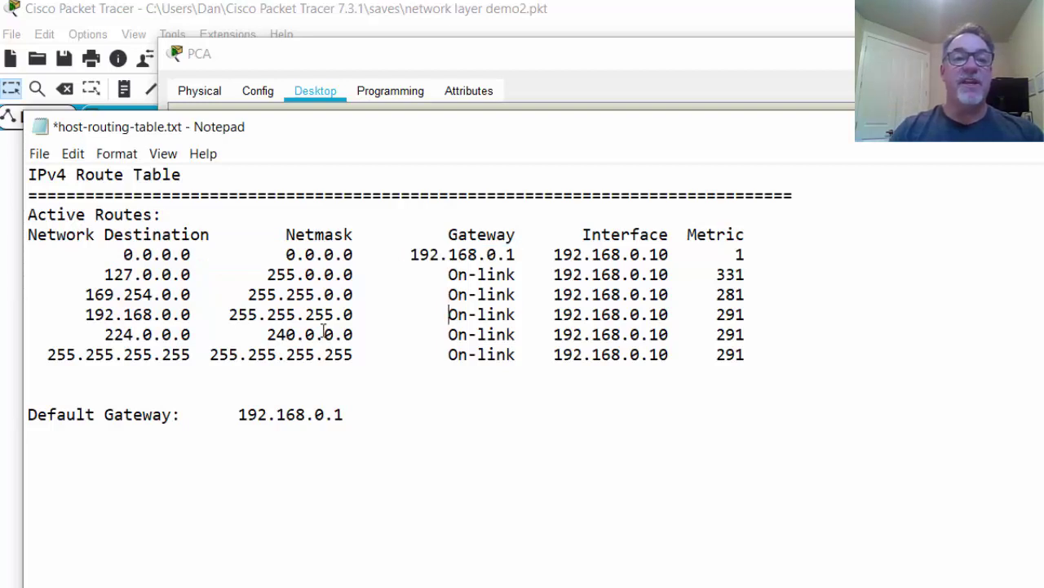
drag(101, 275, 201, 276)
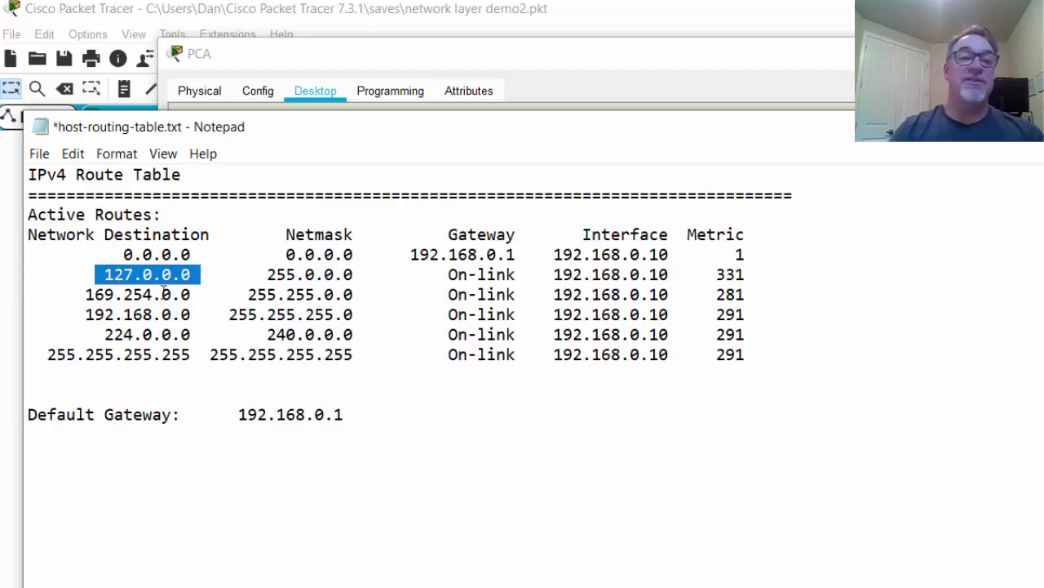
drag(269, 278, 366, 278)
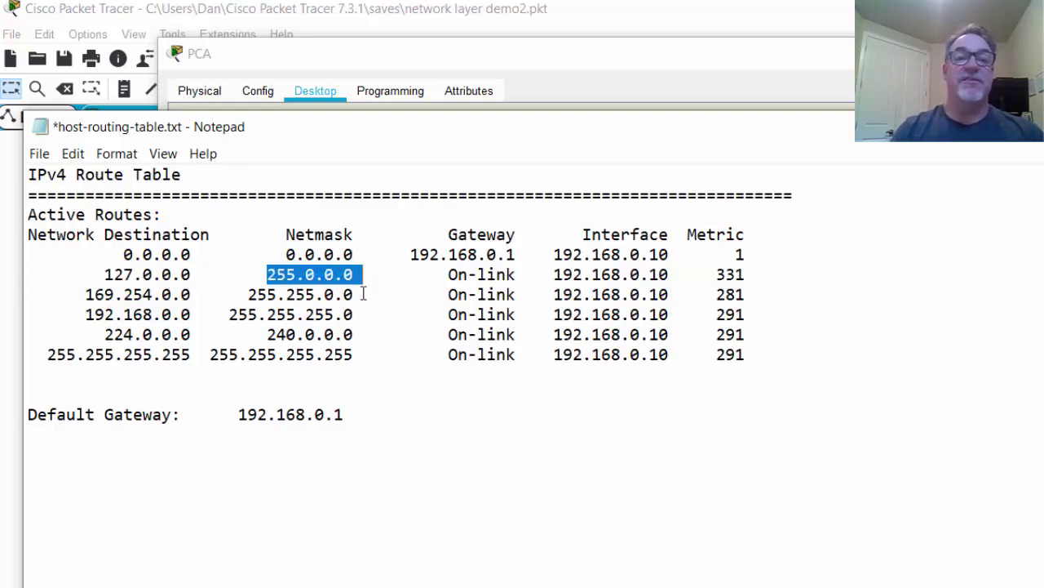
drag(93, 275, 137, 274)
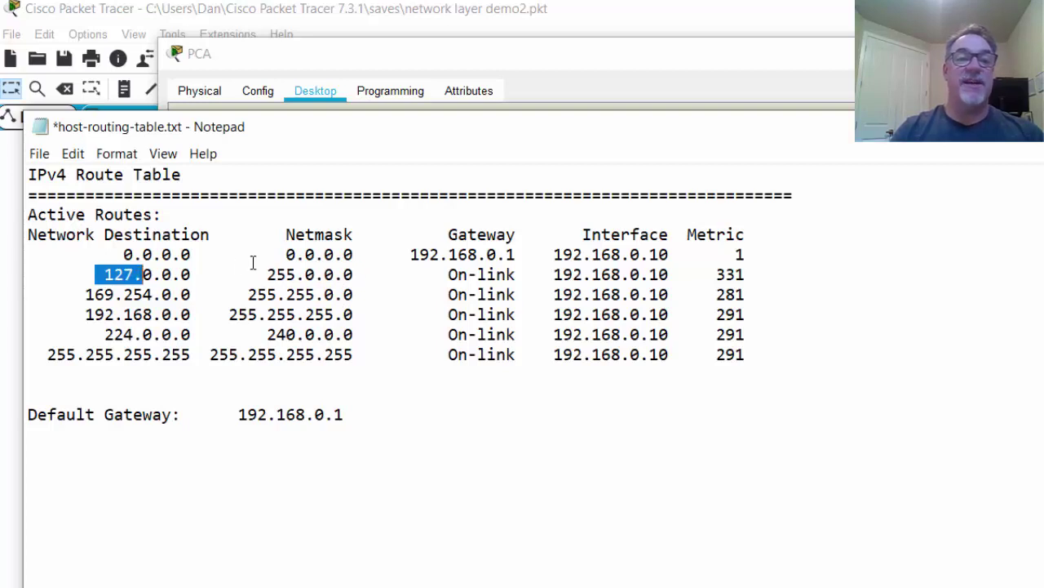
drag(248, 275, 296, 274)
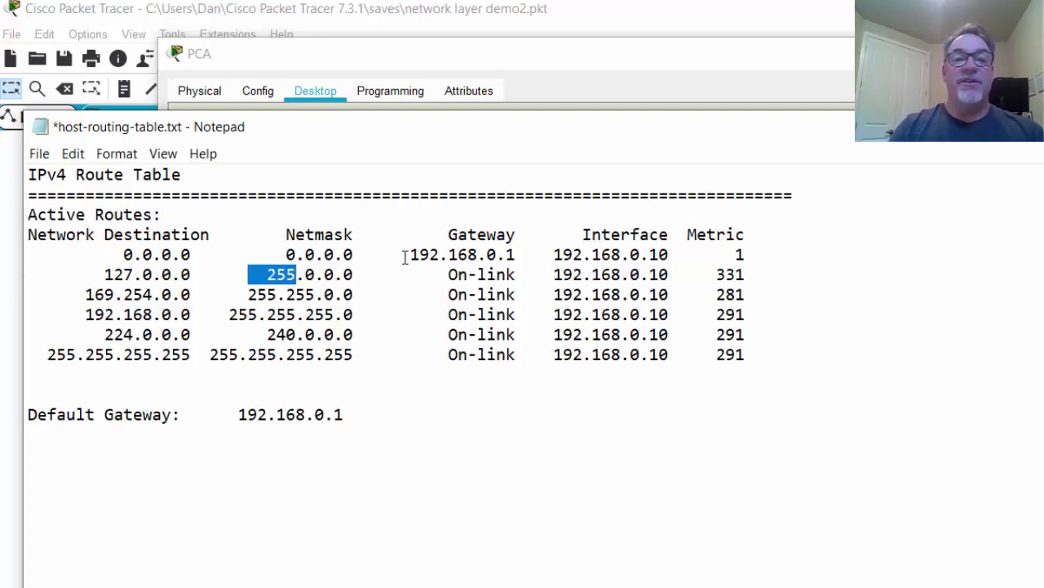
drag(404, 257, 517, 258)
drag(93, 274, 196, 279)
drag(440, 275, 517, 275)
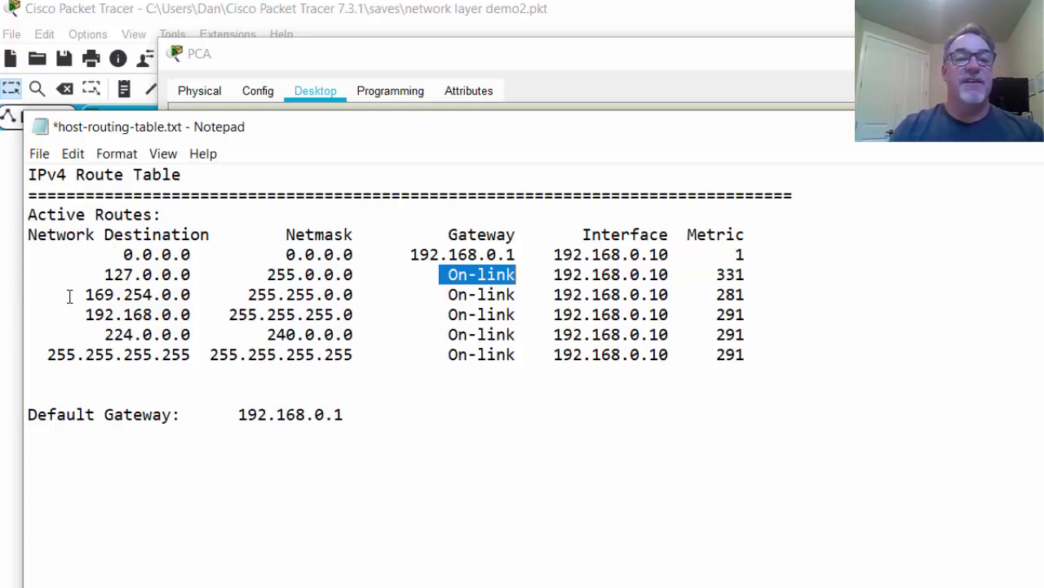
Step: Examine the 169.254.0.0 route and compare its On-link gateway entry with the default route's gateway
drag(69, 295, 194, 296)
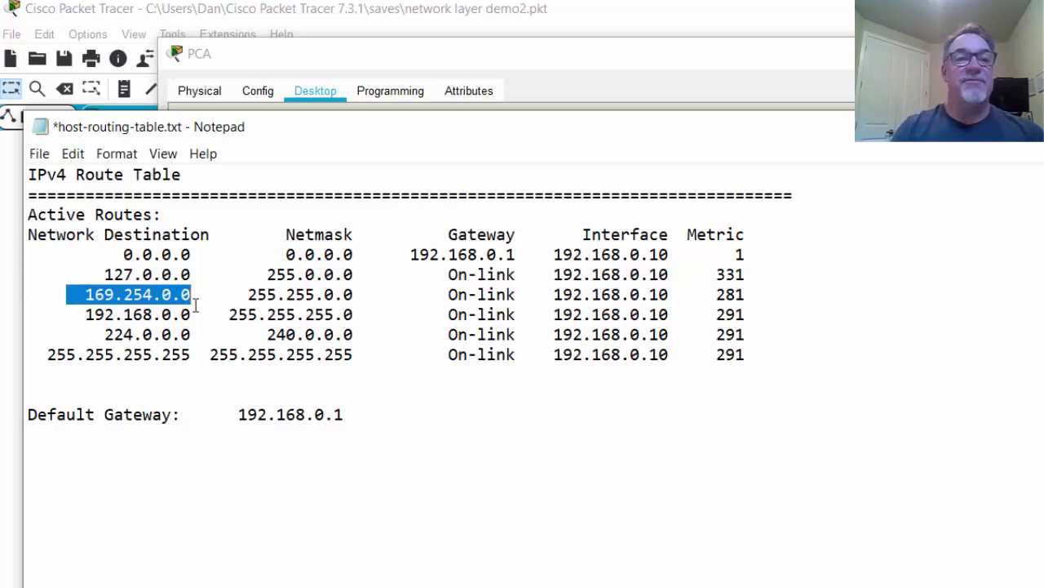
click(124, 314)
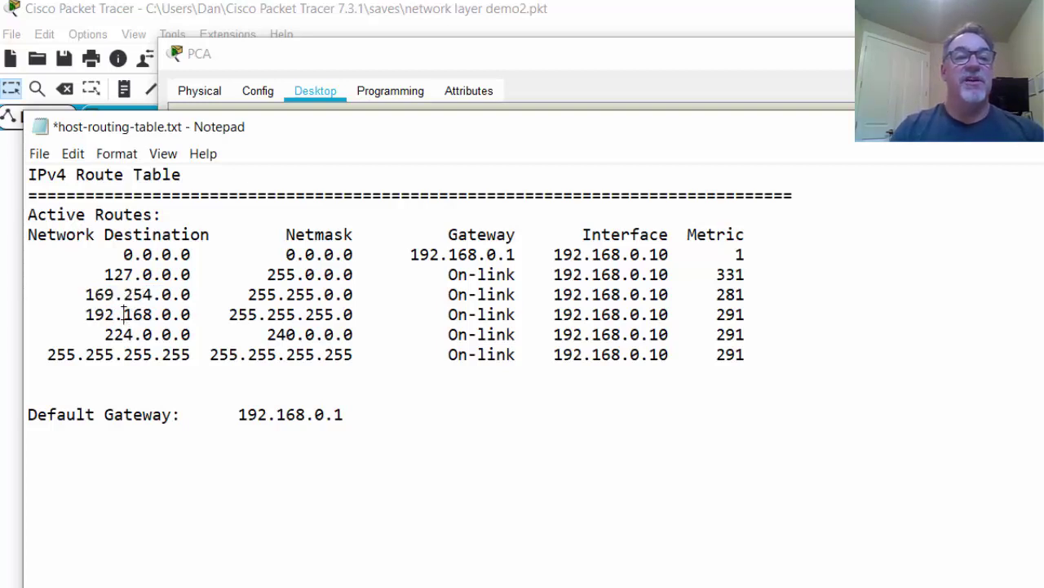
drag(81, 294, 201, 294)
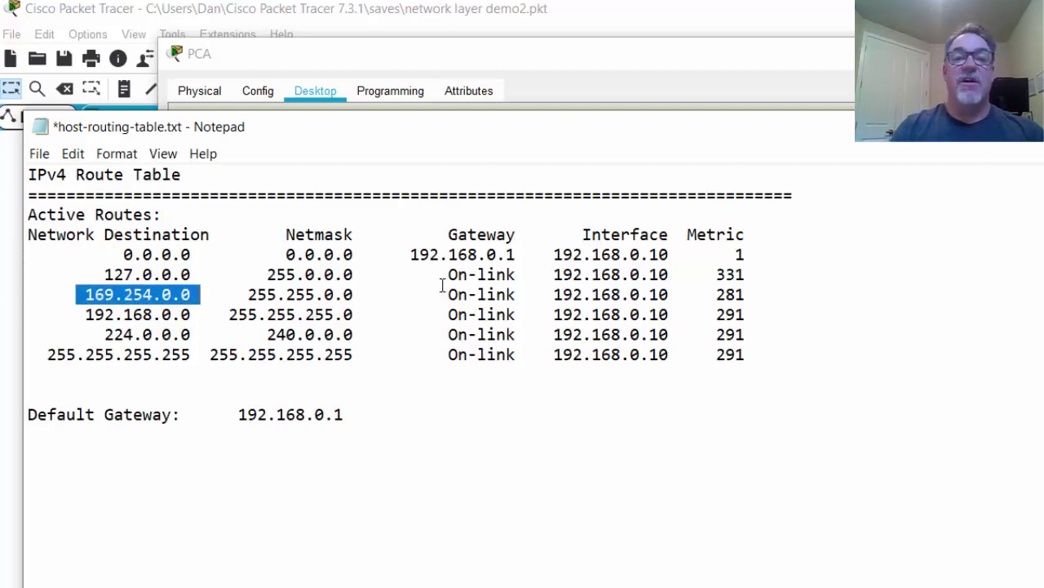
drag(439, 295, 525, 295)
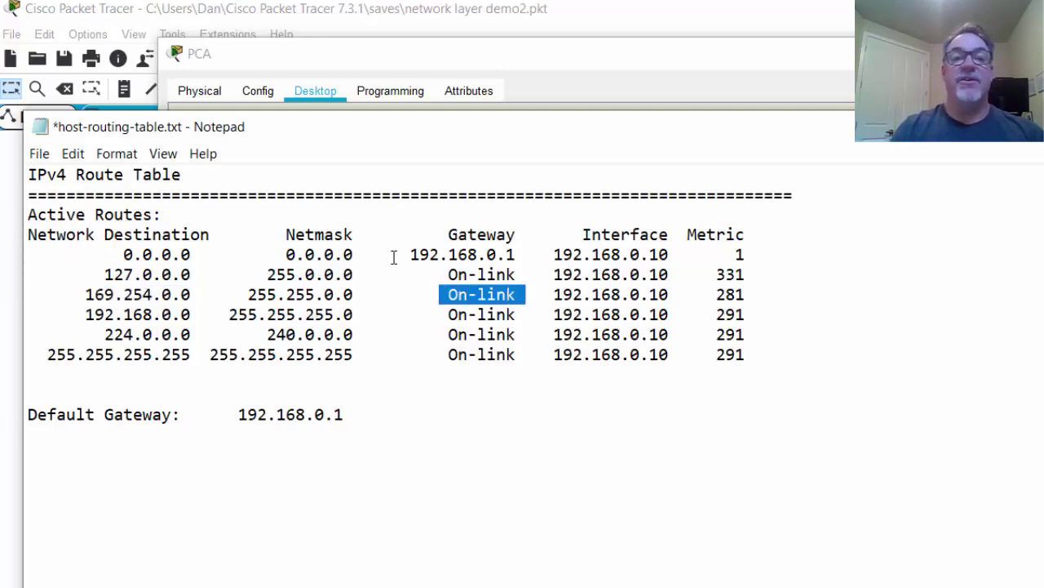
drag(394, 257, 519, 268)
drag(440, 295, 526, 291)
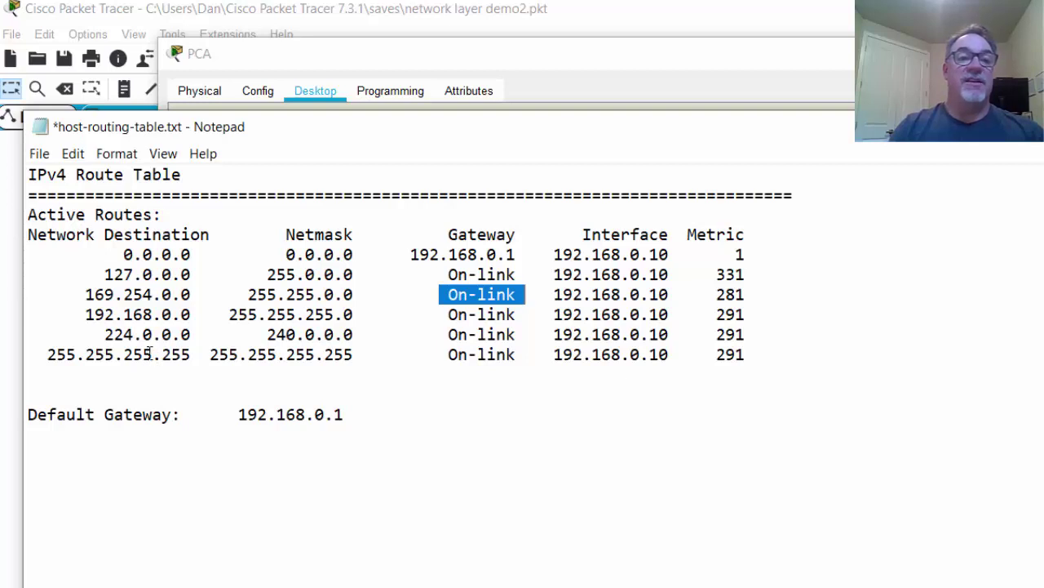
Step: Examine the 192.168.0.0 local network route, relating its destination to its interface address and gateway entry
drag(82, 315, 172, 315)
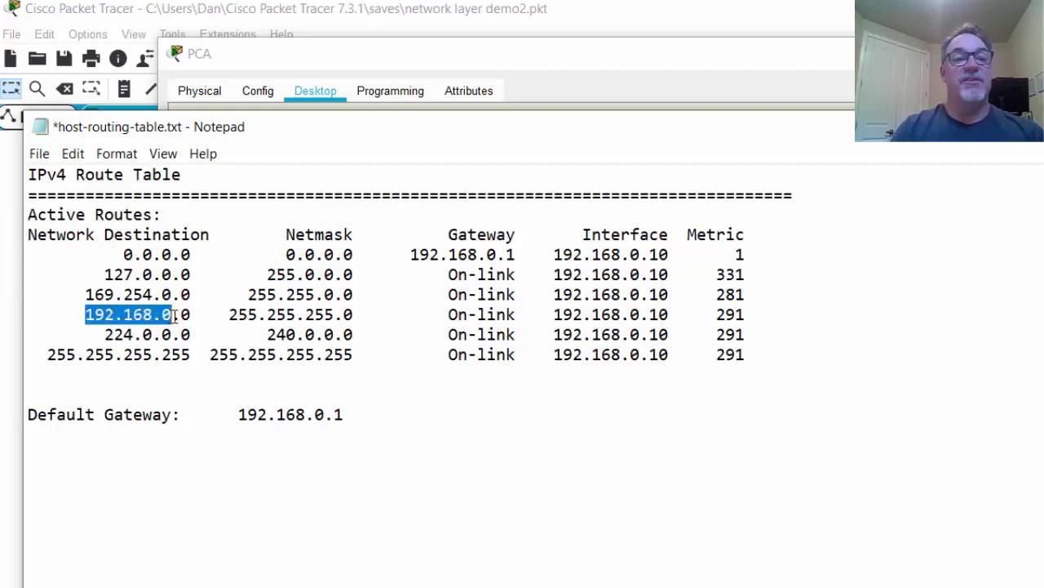
click(86, 315)
drag(75, 315, 196, 315)
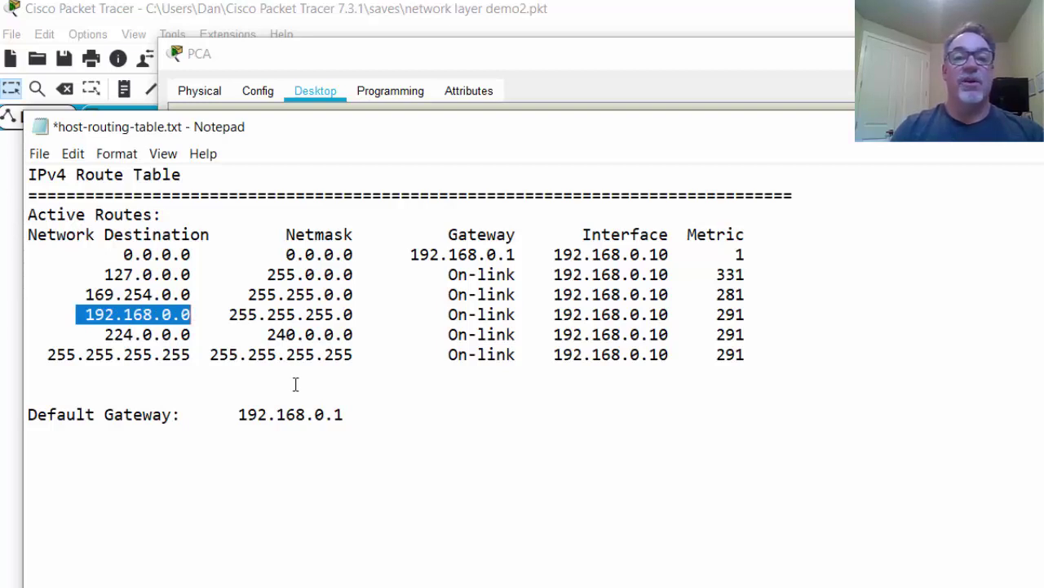
drag(678, 314, 544, 314)
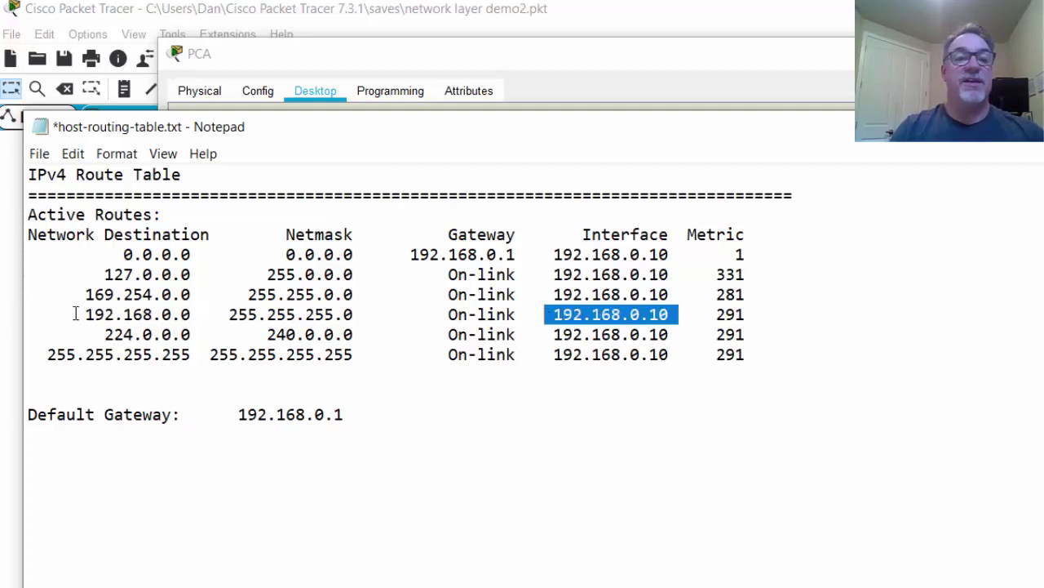
drag(75, 314, 204, 314)
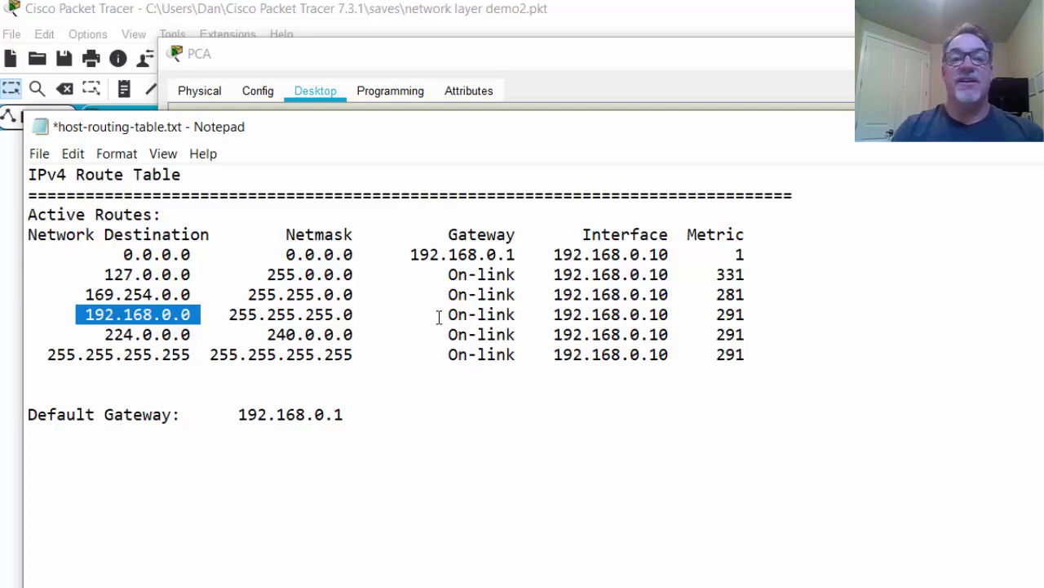
drag(438, 314, 525, 318)
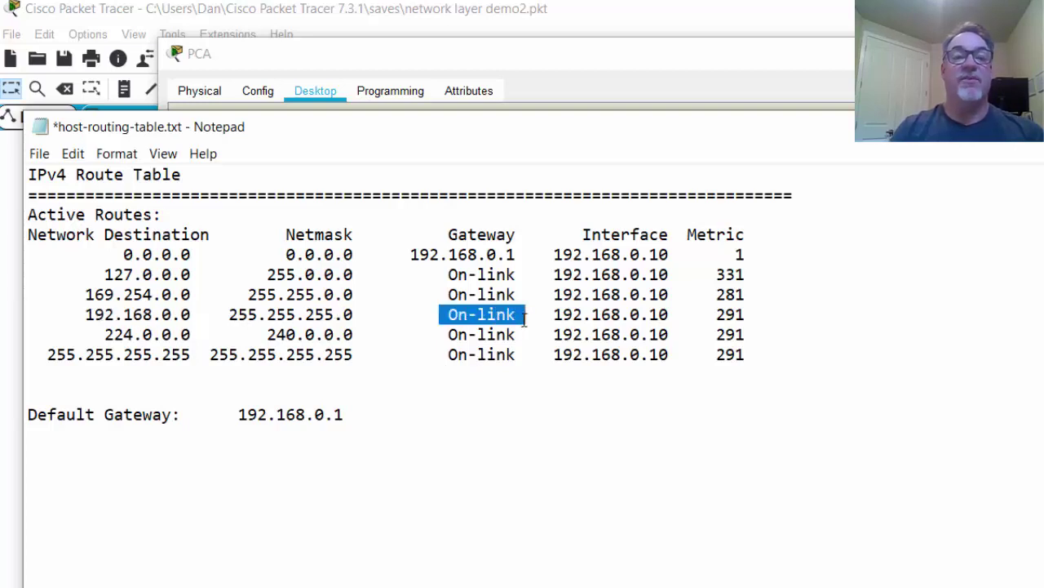
click(355, 432)
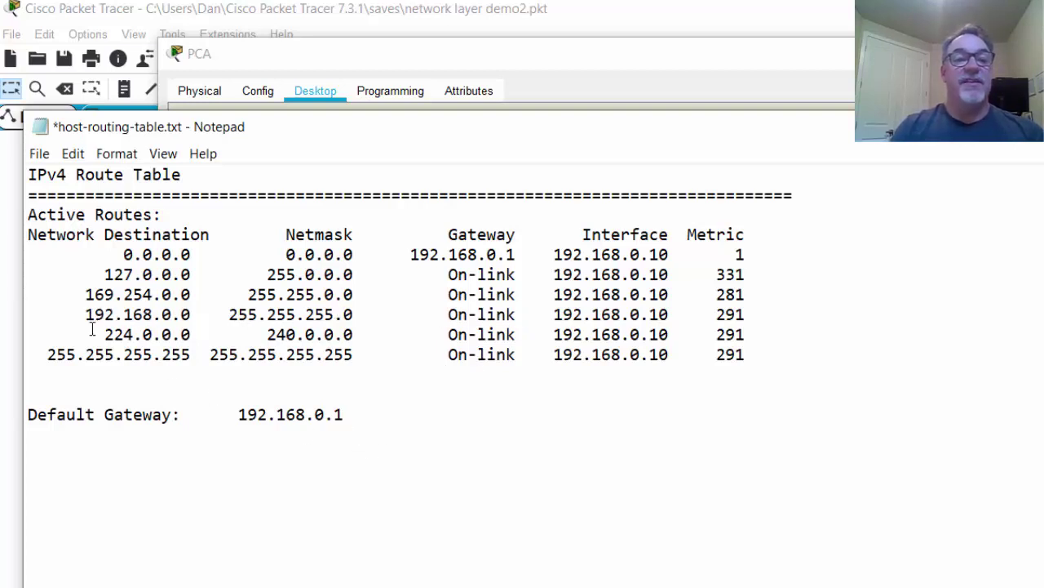
Step: Examine the 224.0.0.0 and 255.255.255.255 destinations and the interface column of the sample route table
drag(87, 334, 205, 334)
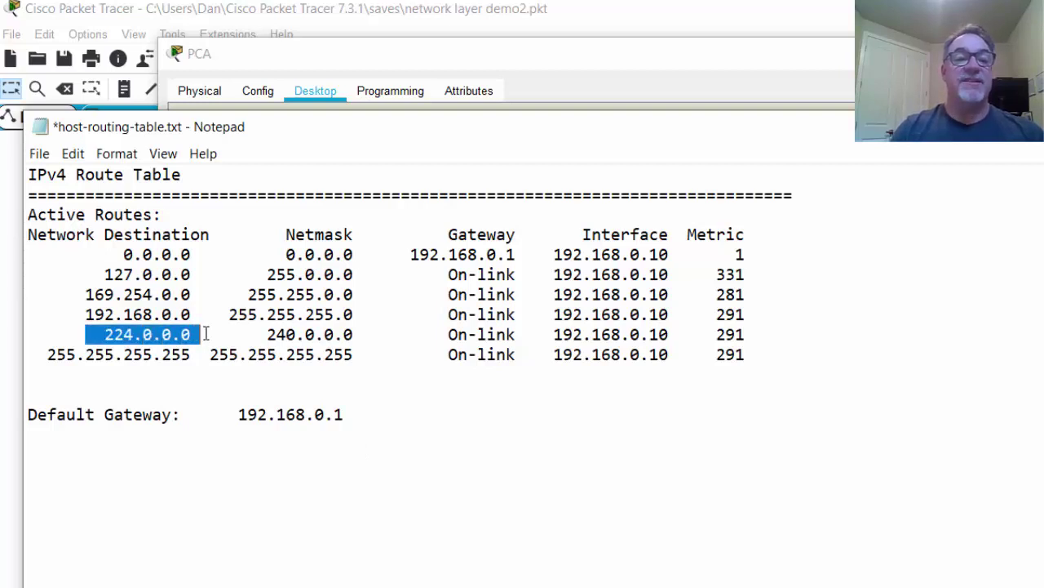
drag(29, 354, 203, 355)
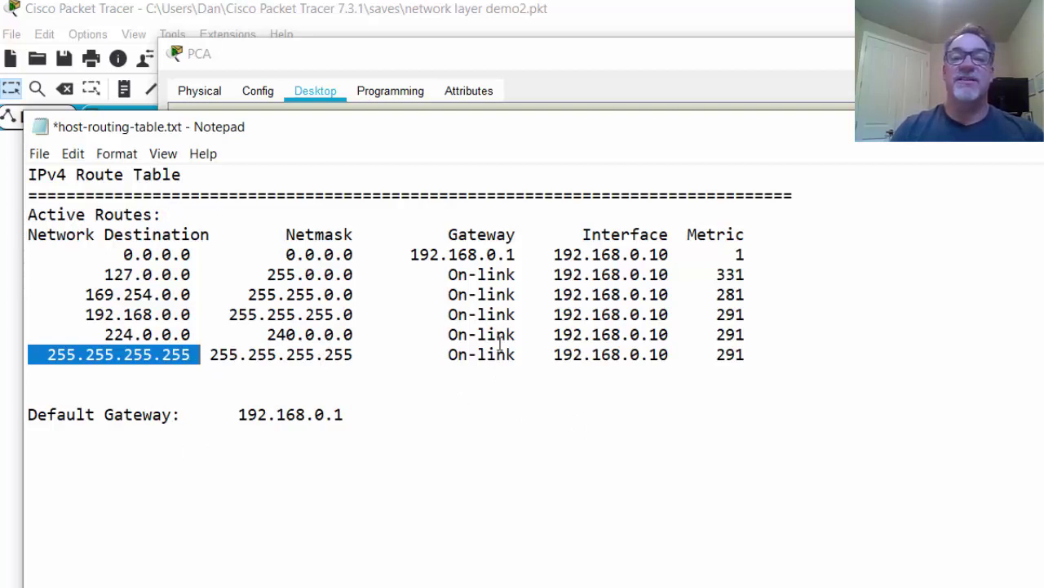
drag(554, 292, 674, 294)
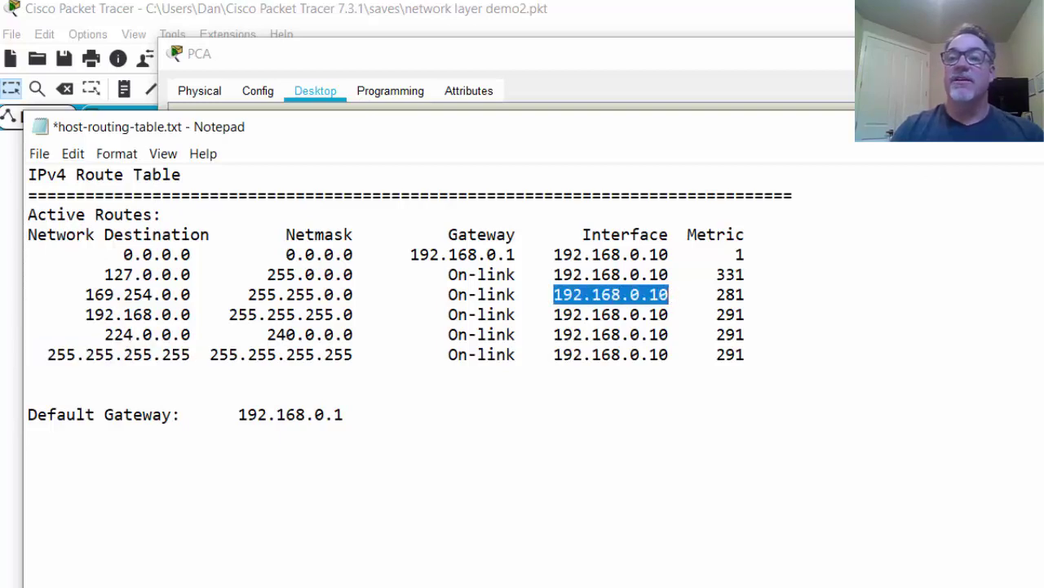
Step: Switch to PCA's Command Prompt in Cisco Packet Tracer, review the default route from destination to gateway, and close the PCA window
key(alt+Tab)
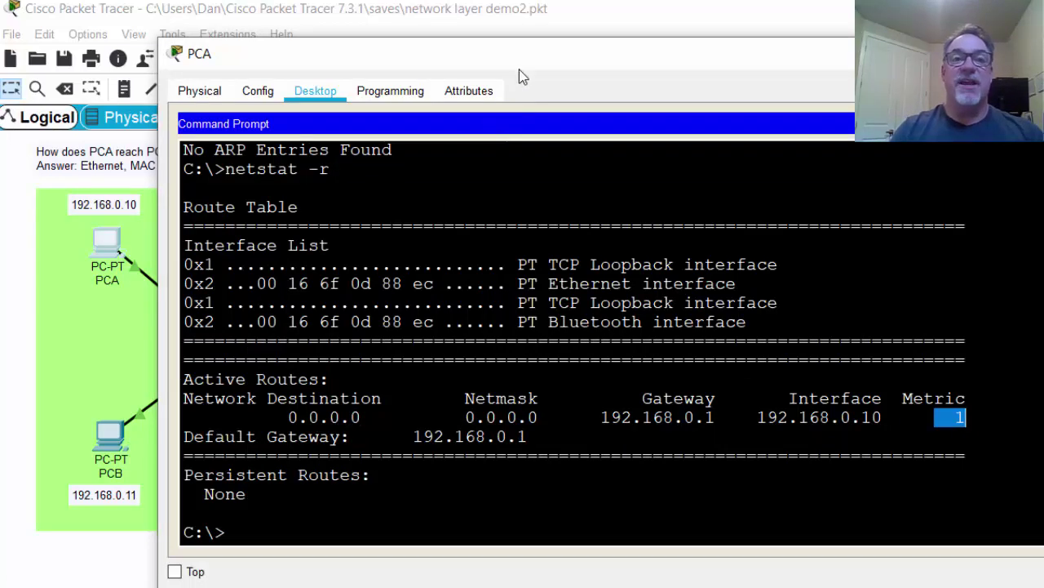
drag(528, 57, 472, 55)
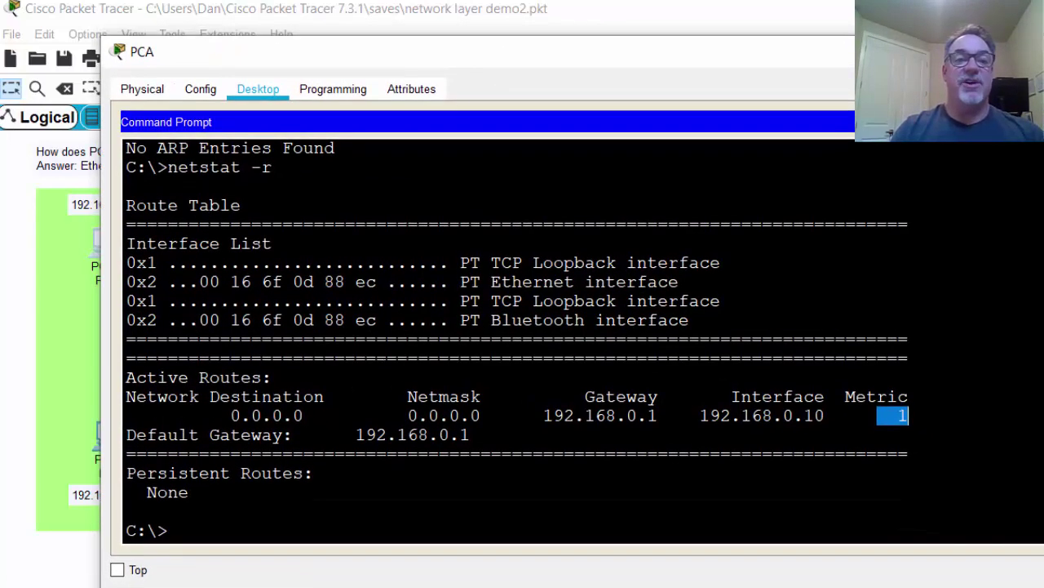
drag(210, 412, 679, 415)
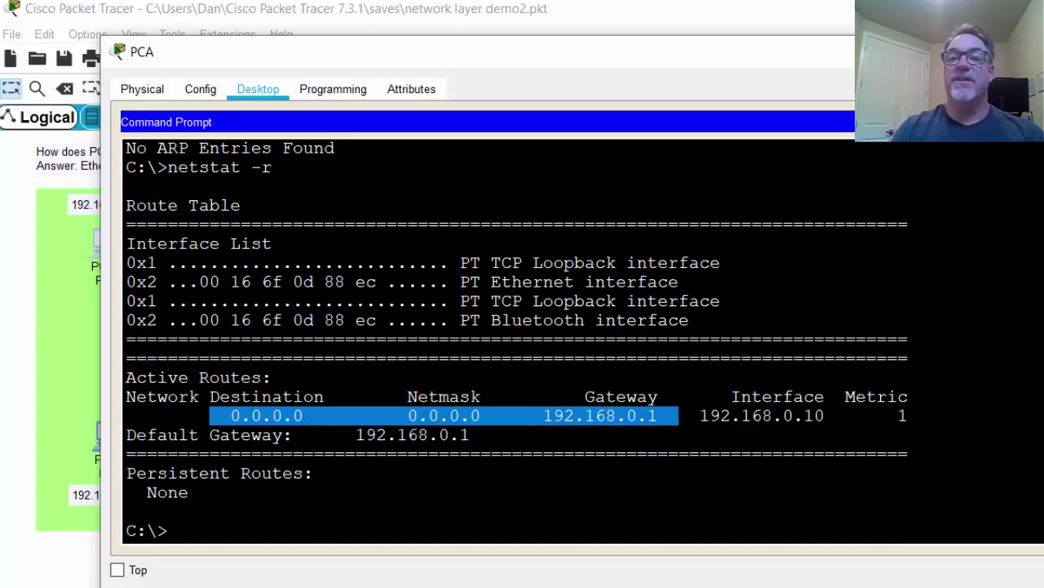
key(alt+F4)
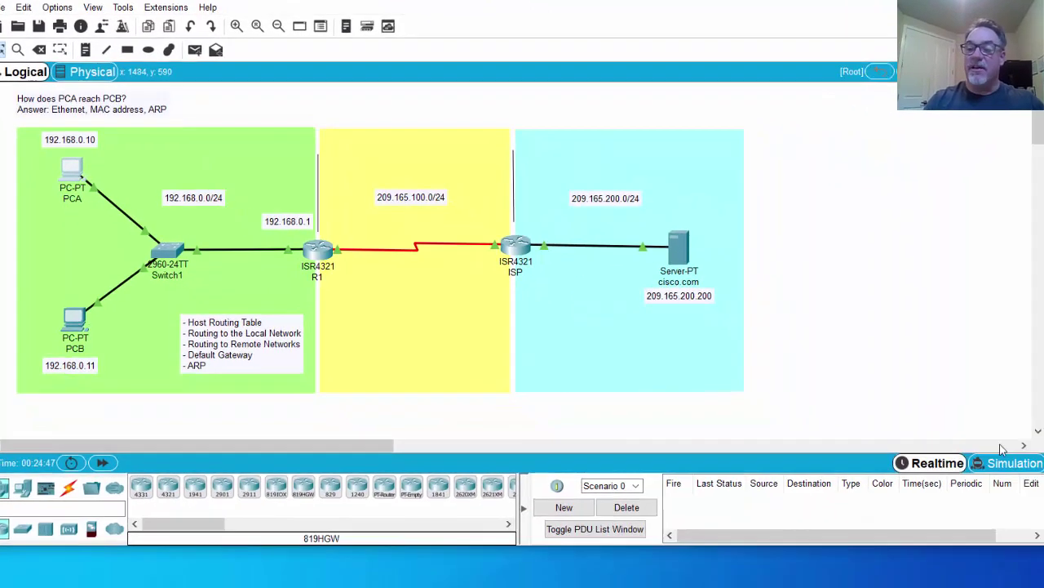
Step: Switch the network to Simulation mode and restrict the visible events to ICMP only
click(1015, 468)
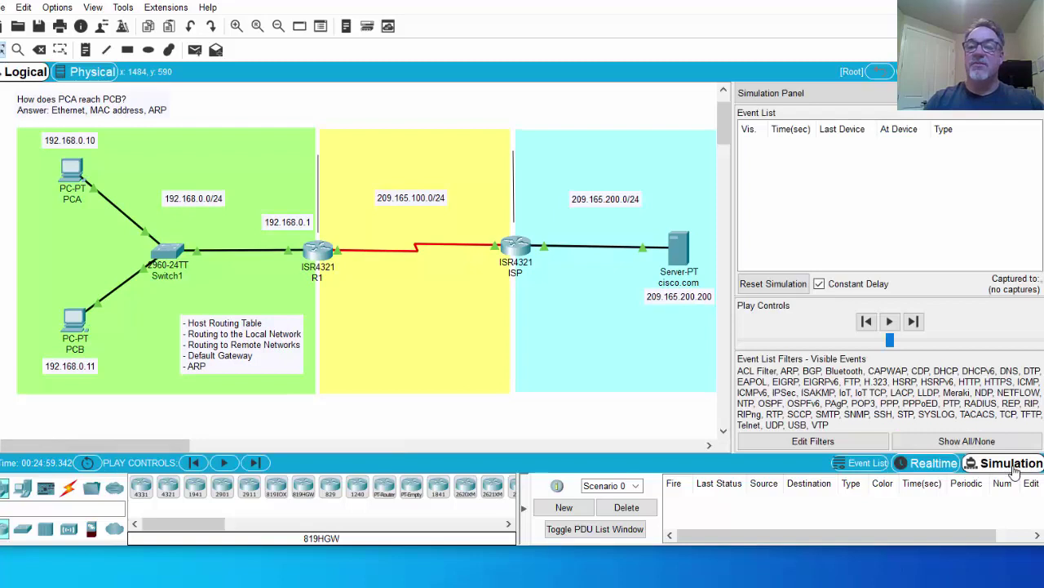
click(967, 444)
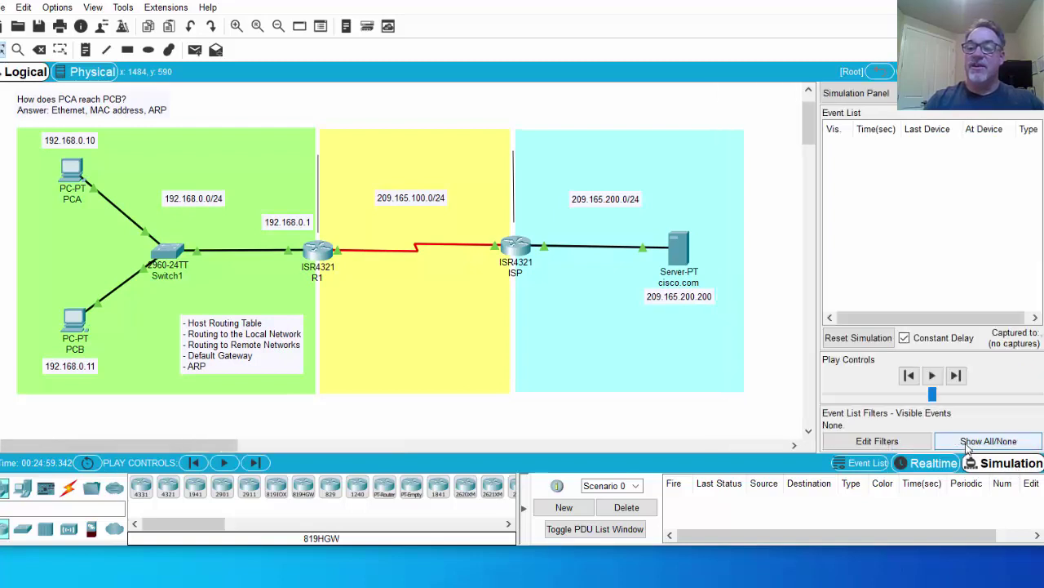
click(878, 441)
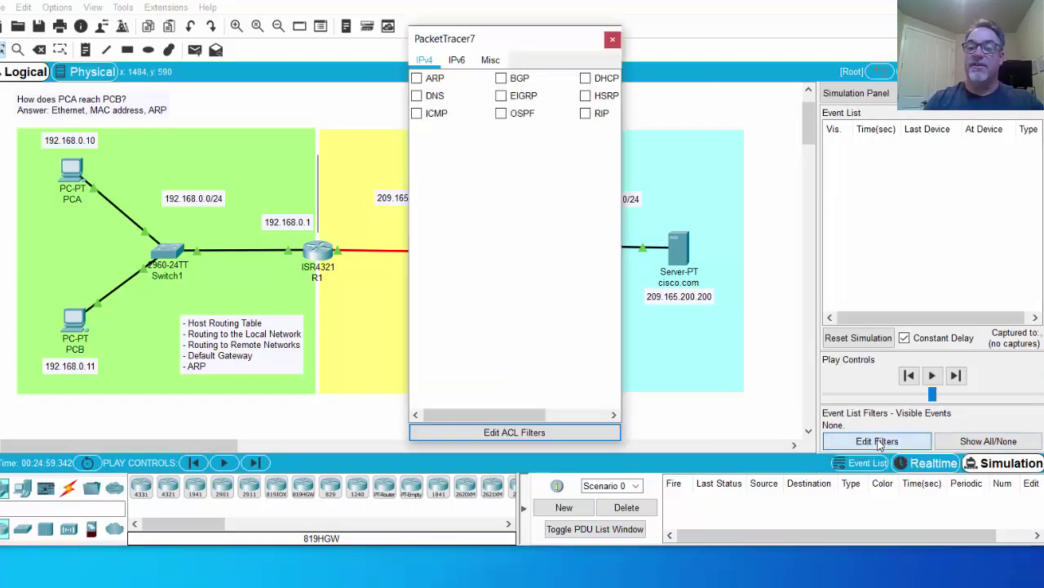
click(416, 113)
click(612, 39)
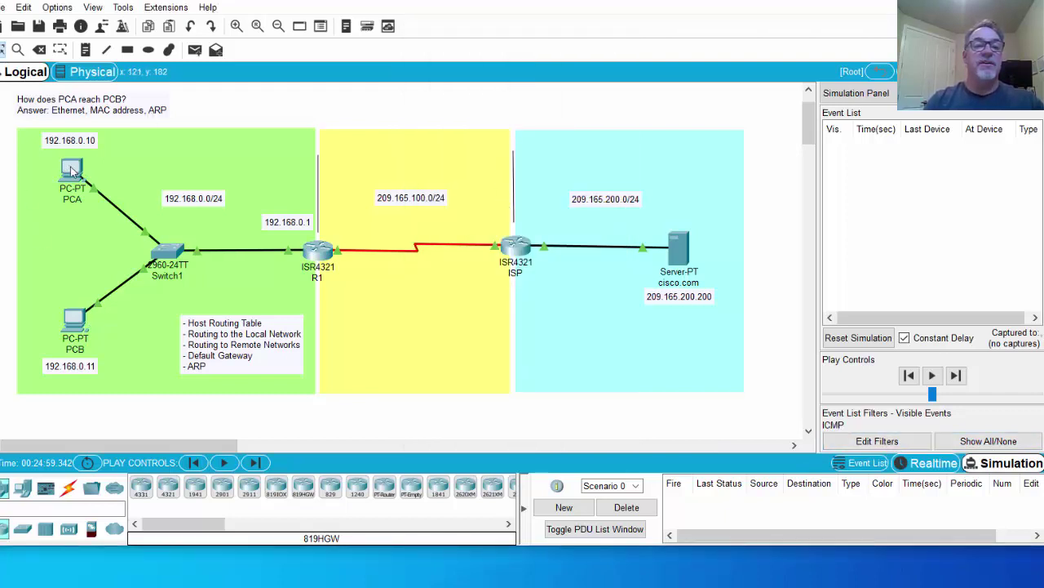
Step: Widen PCA's Command Prompt window and ping PCB at 192.168.0.11
click(72, 171)
click(529, 200)
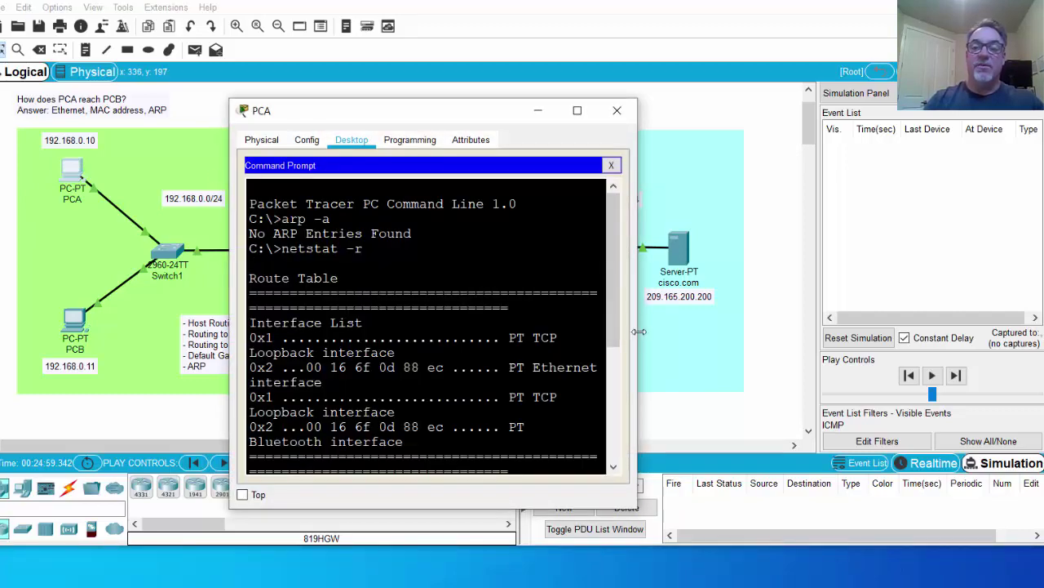
drag(639, 332, 928, 331)
scroll(571, 326, down, 2)
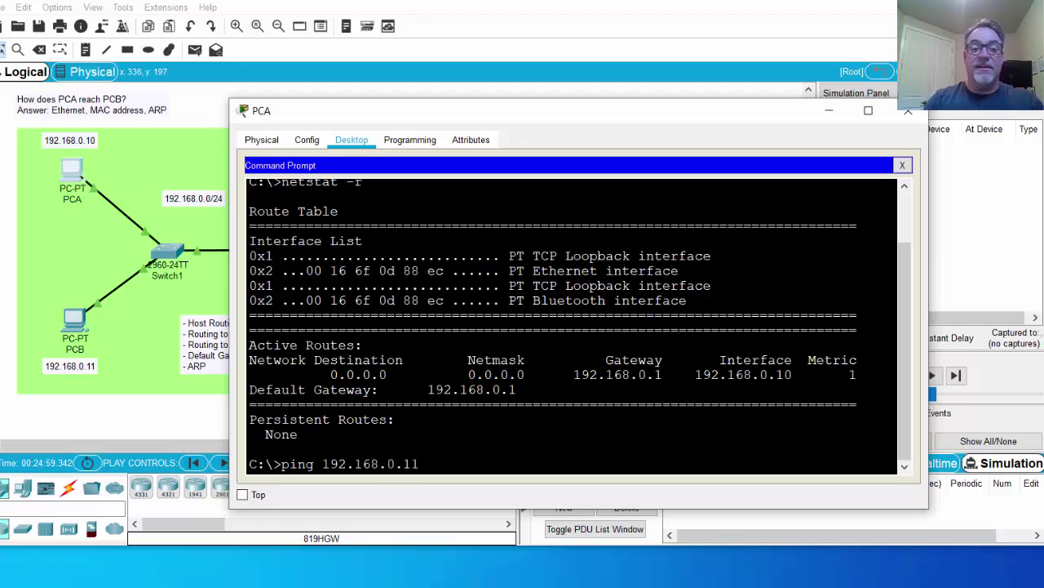
key(Return)
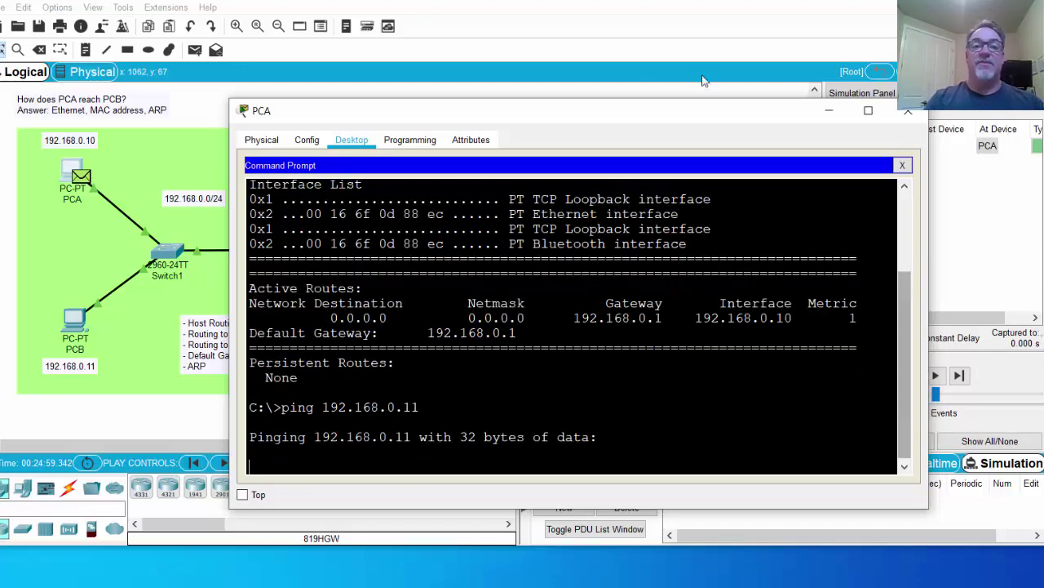
Step: Uncover the topology and step the simulation forward until the ping reply travels from PCB through Switch1 back to PCA
drag(612, 111, 519, 400)
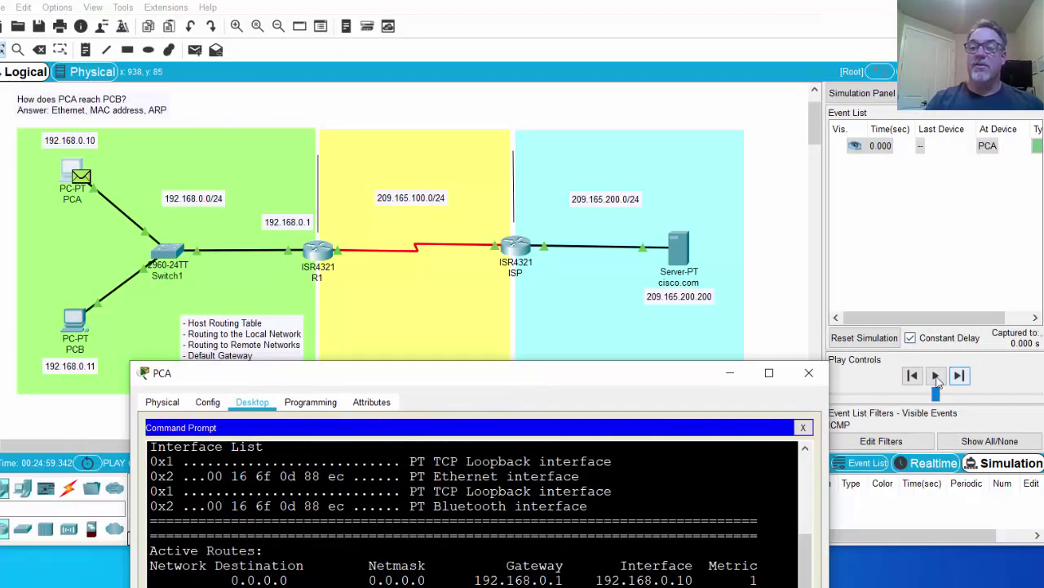
click(959, 376)
click(959, 375)
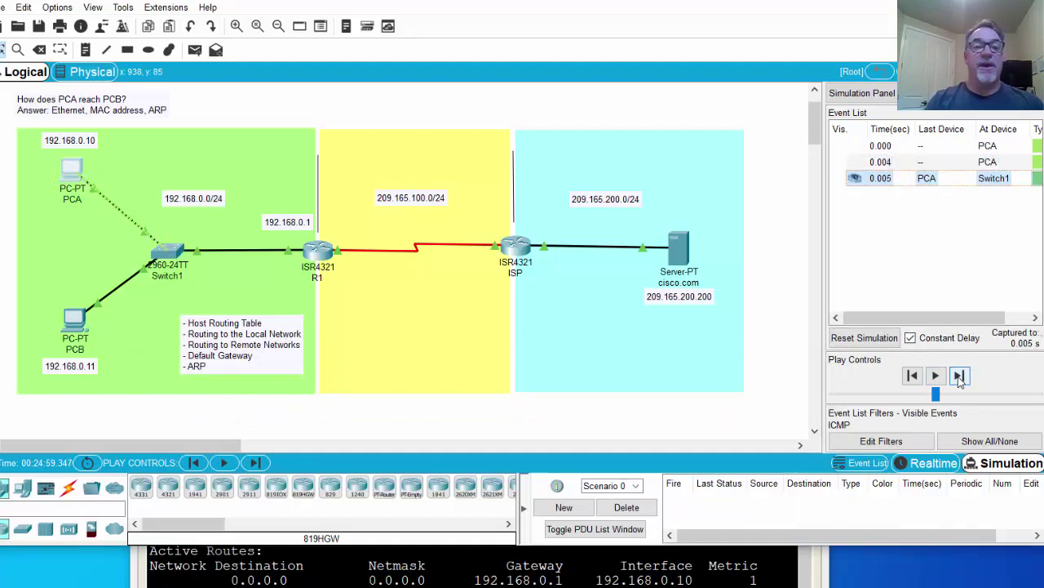
click(960, 375)
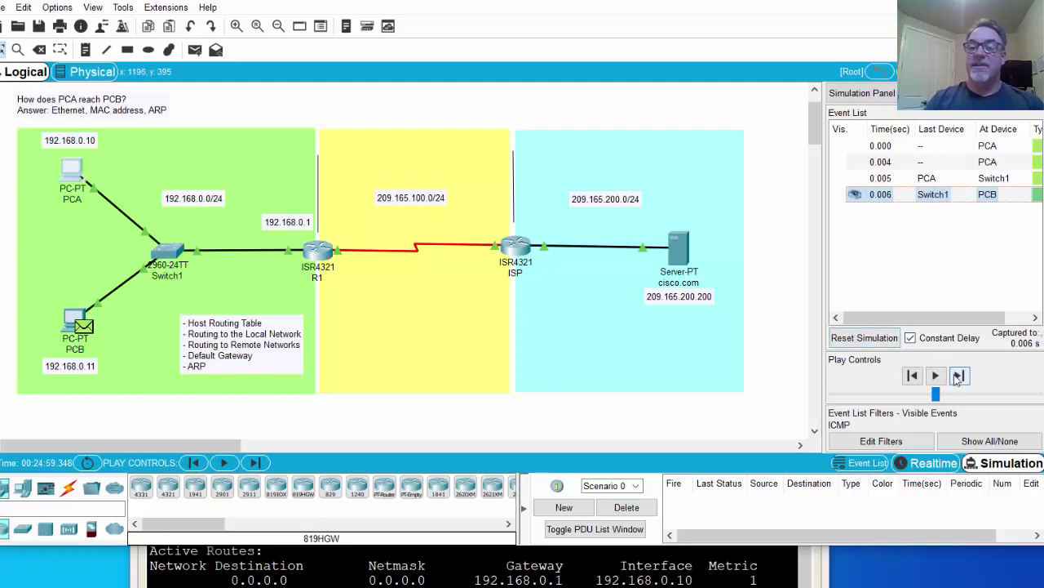
click(960, 376)
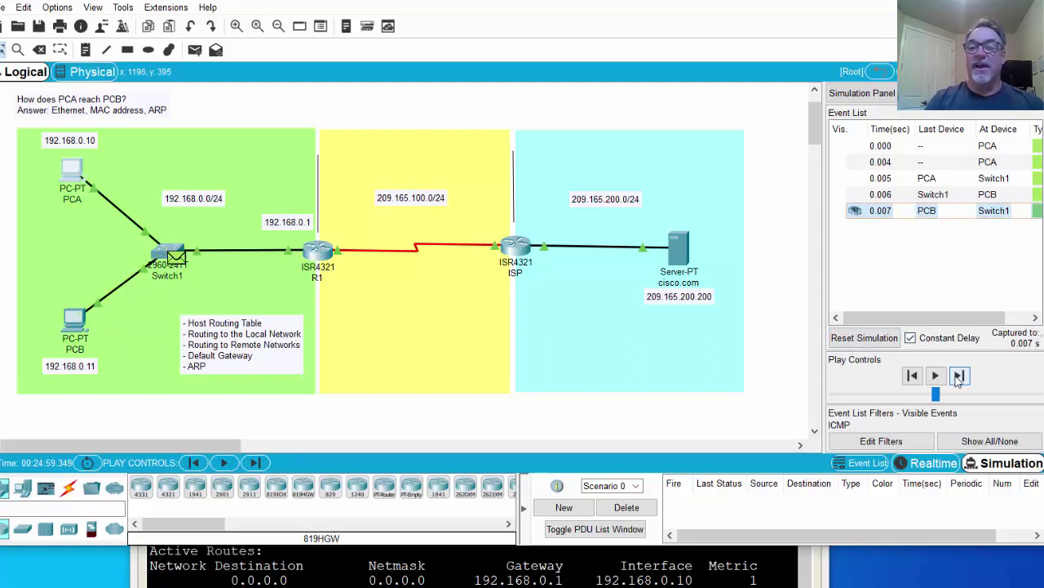
click(960, 376)
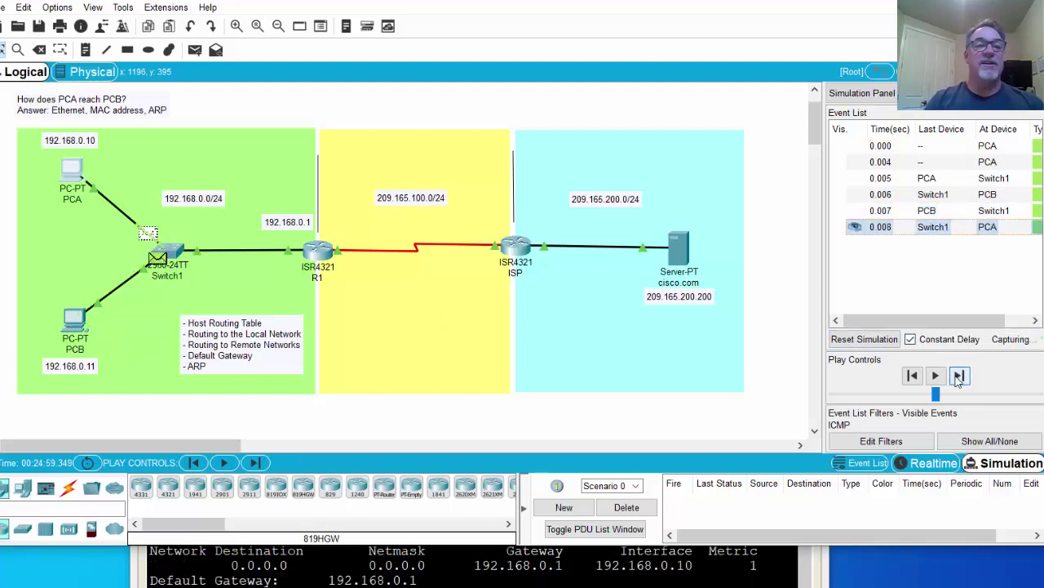
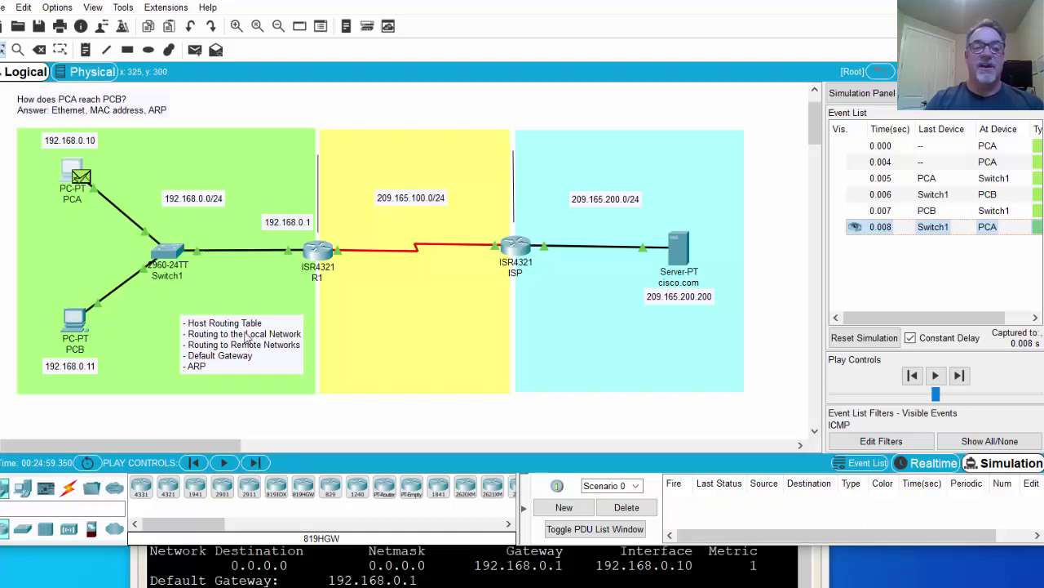
Step: Reset the simulation and repeat the ping to 192.168.0.11 from PCA's Command Prompt
click(852, 337)
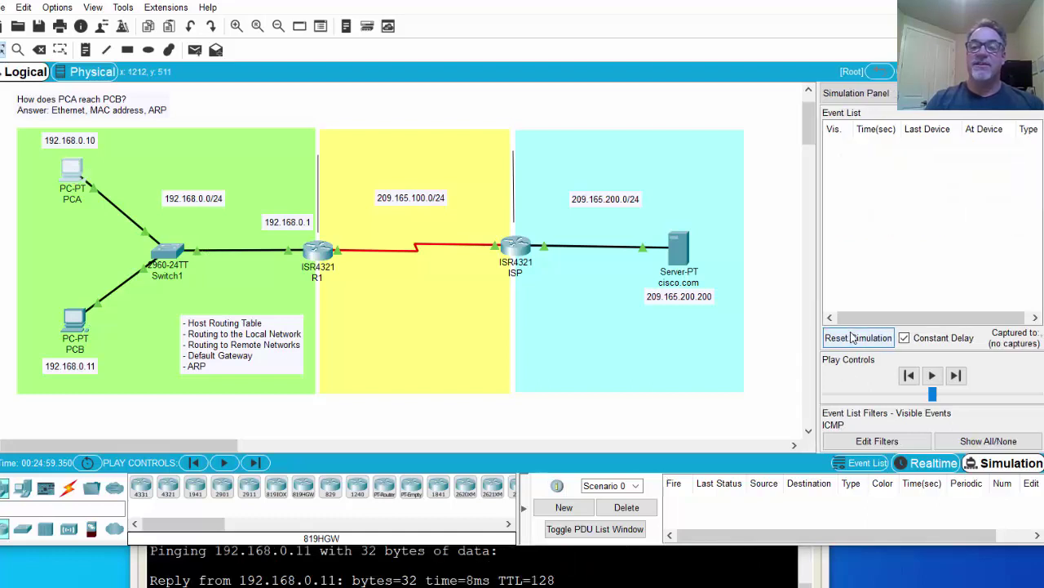
key(alt+Tab)
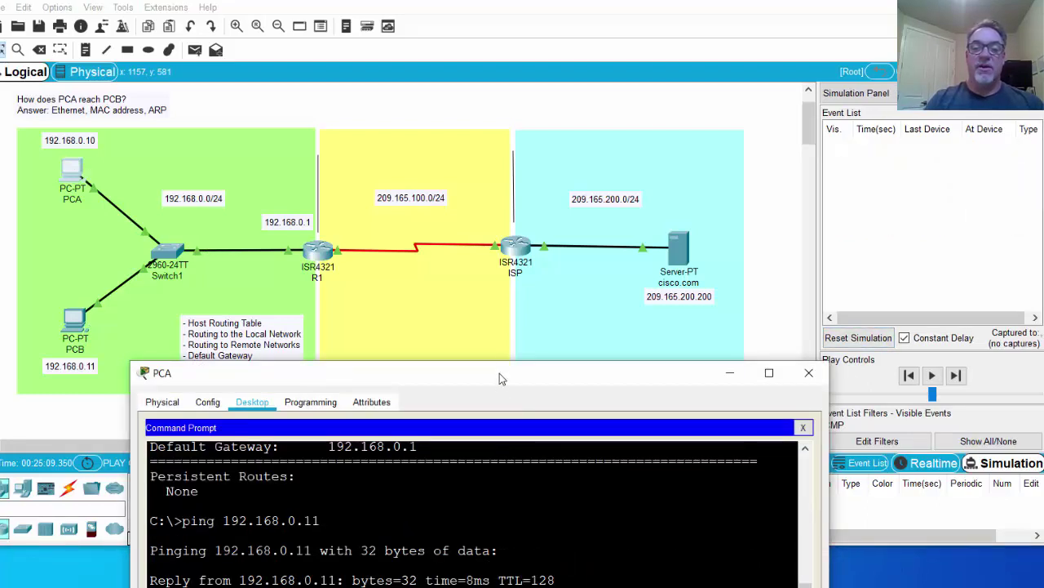
drag(499, 373, 493, 132)
key(Up)
key(Return)
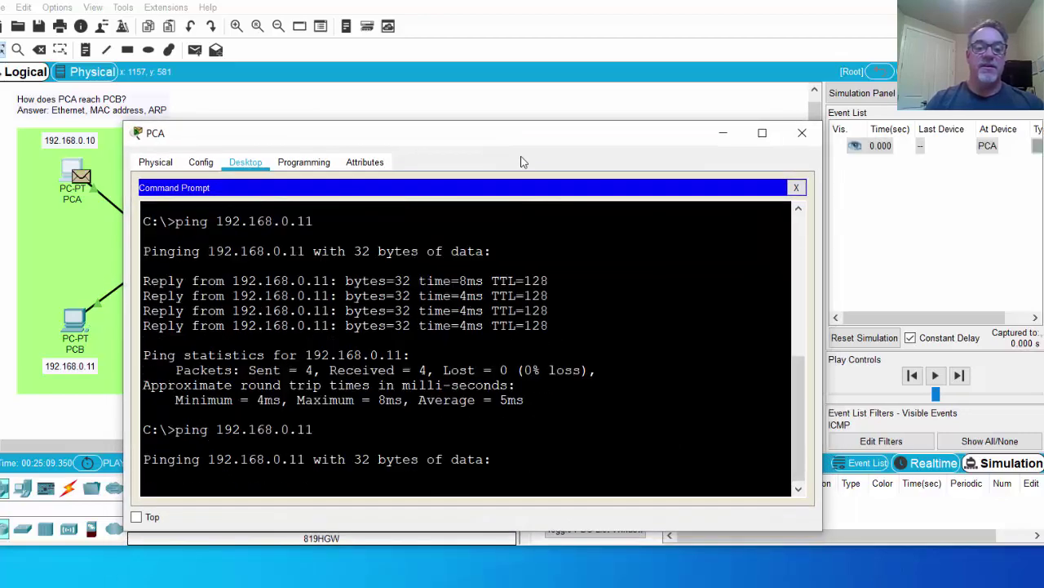
Step: Advance the new ping one hop to Switch1 and inspect the packet's inbound PDU details
drag(674, 133, 661, 459)
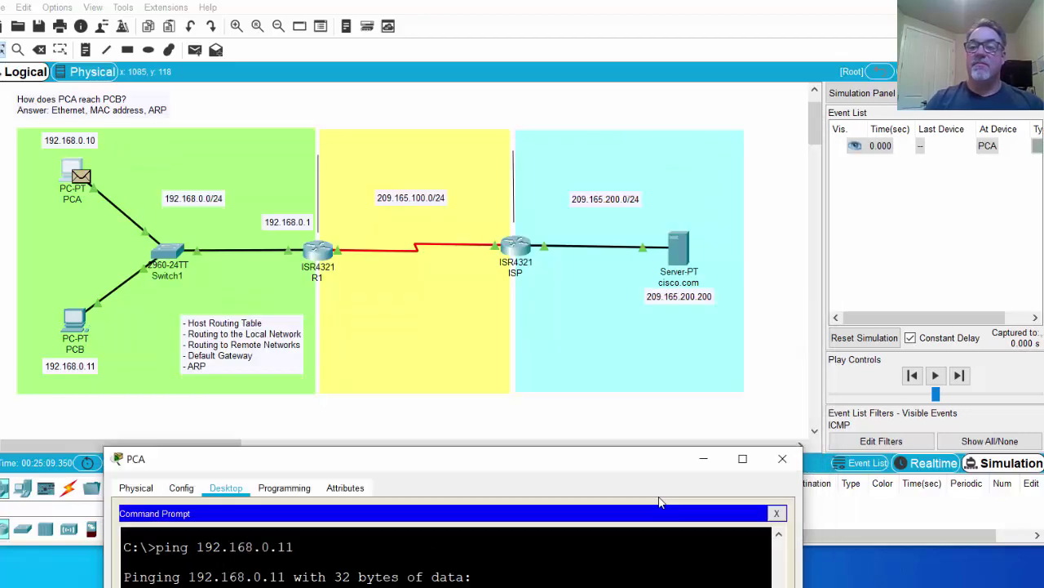
click(959, 376)
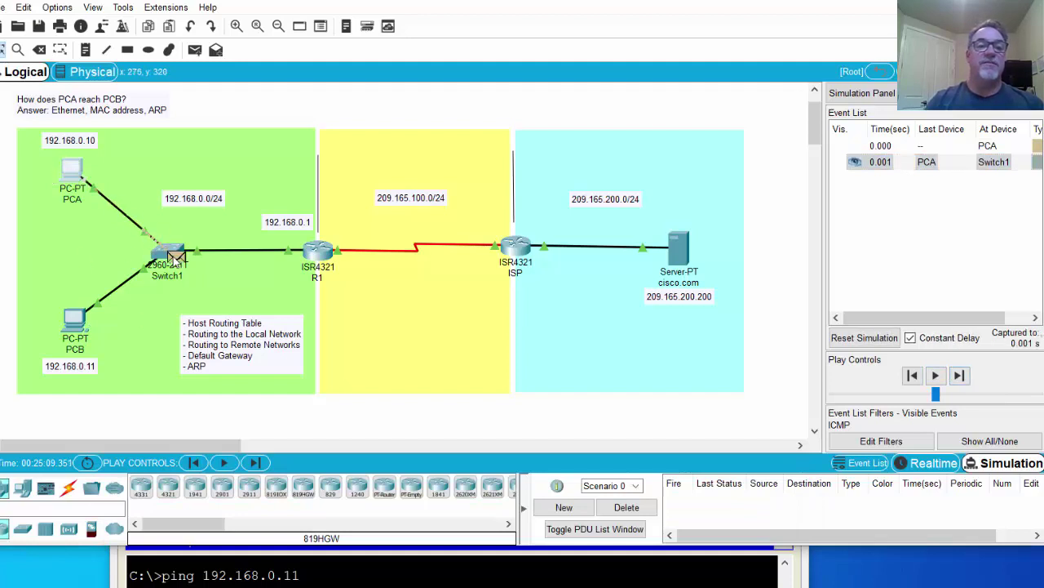
click(175, 257)
click(334, 138)
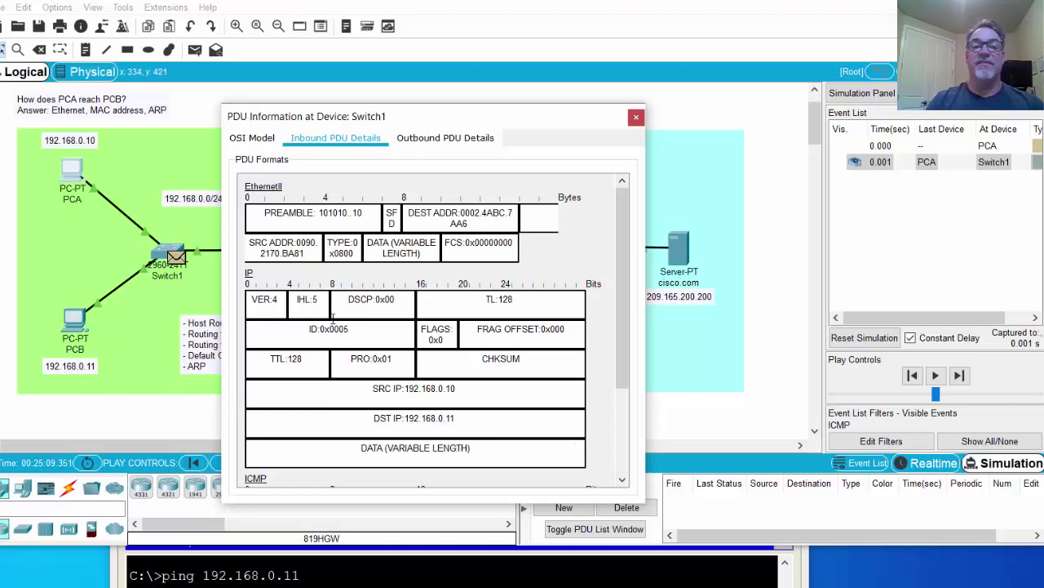
click(636, 119)
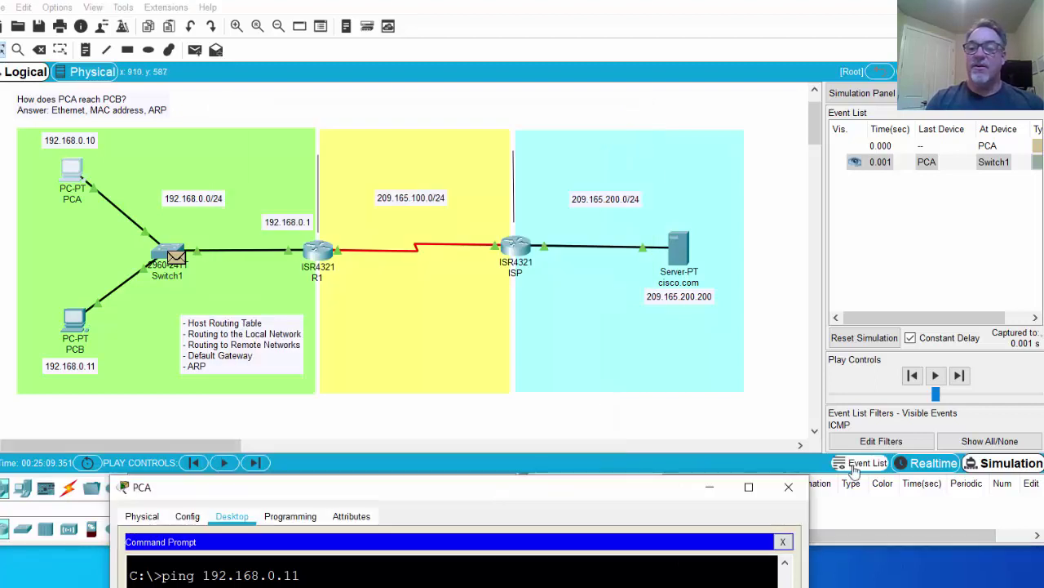
Step: Reset the simulation again and move PCA's Command Prompt window up over the lower part of the topology
click(863, 339)
click(585, 531)
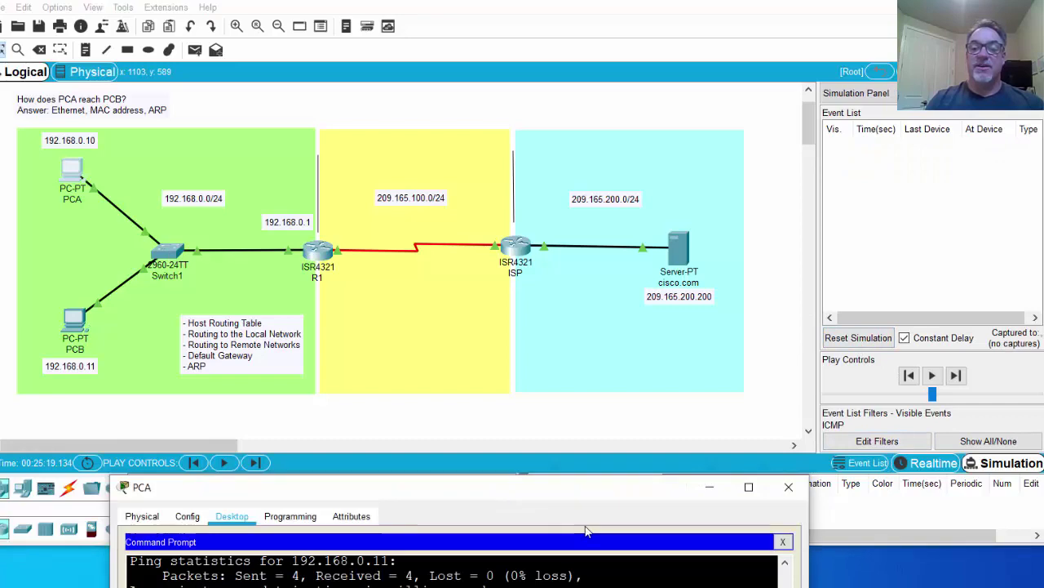
drag(595, 495, 537, 412)
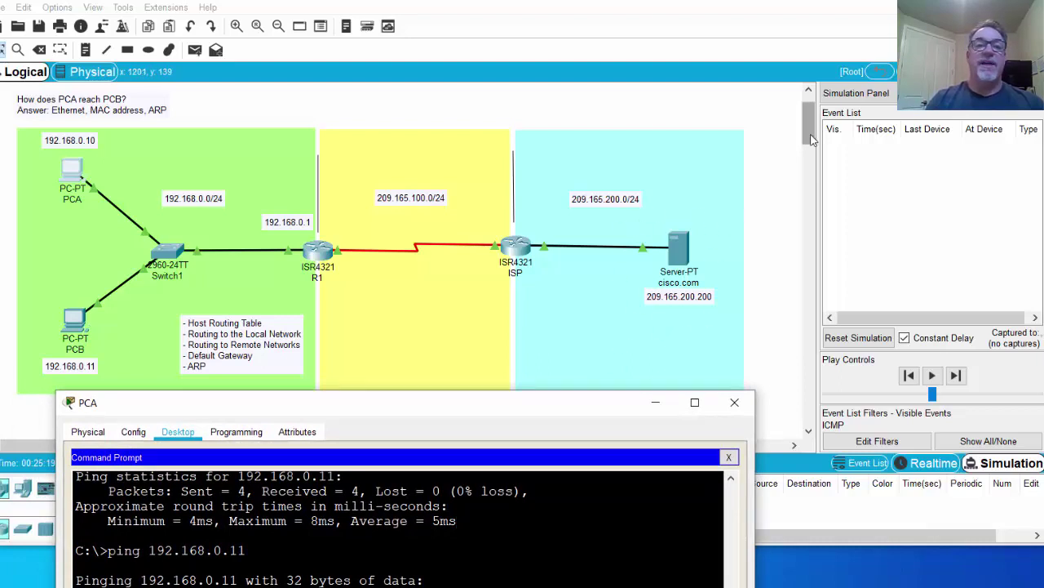
Step: Move the PCA-to-PCB note aside and place the PCA-to-Server-PT note directly above the green network area
drag(812, 141, 811, 129)
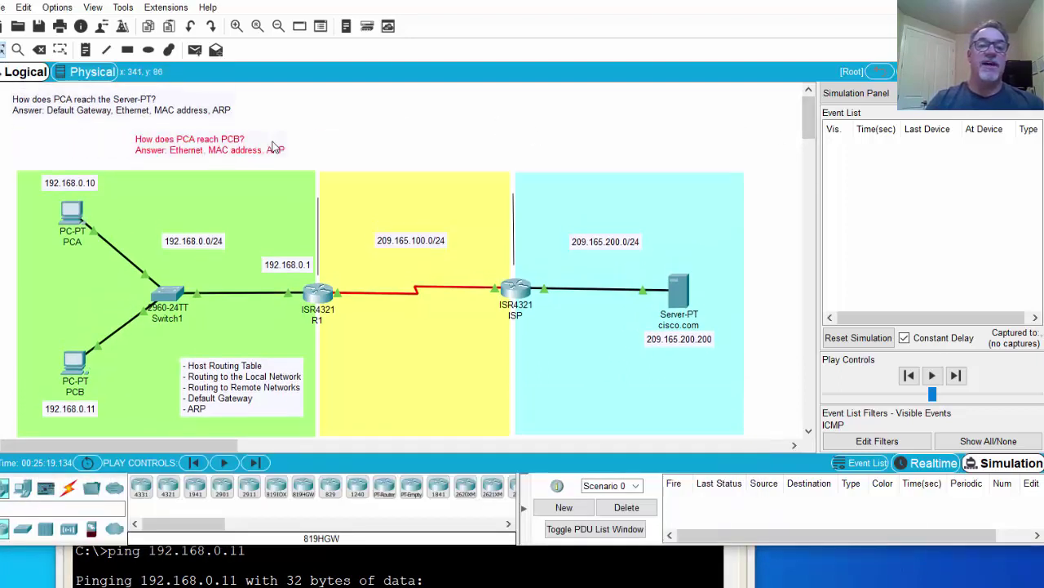
drag(275, 148, 414, 119)
drag(120, 113, 133, 153)
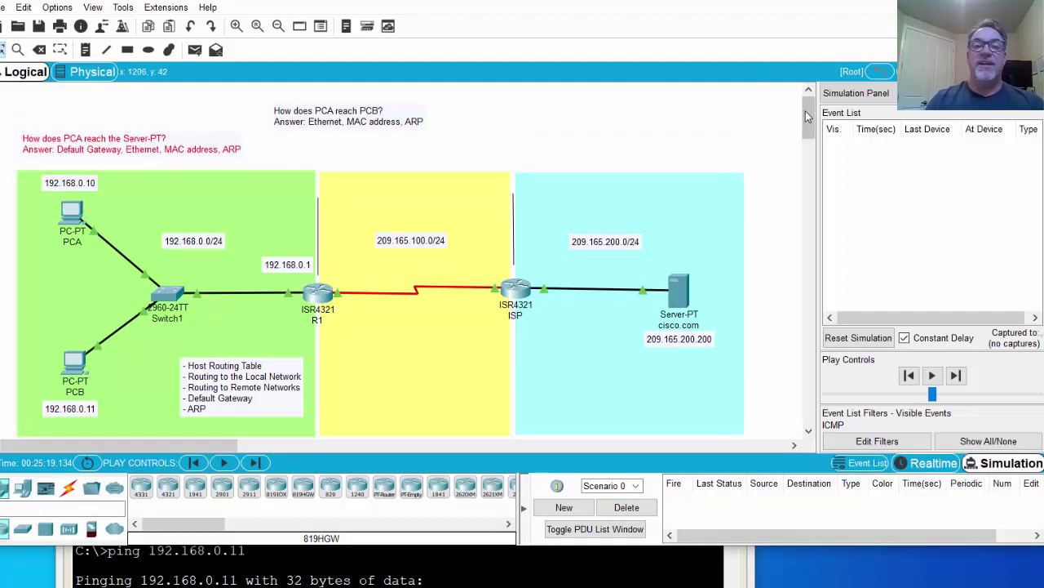
drag(806, 115, 806, 126)
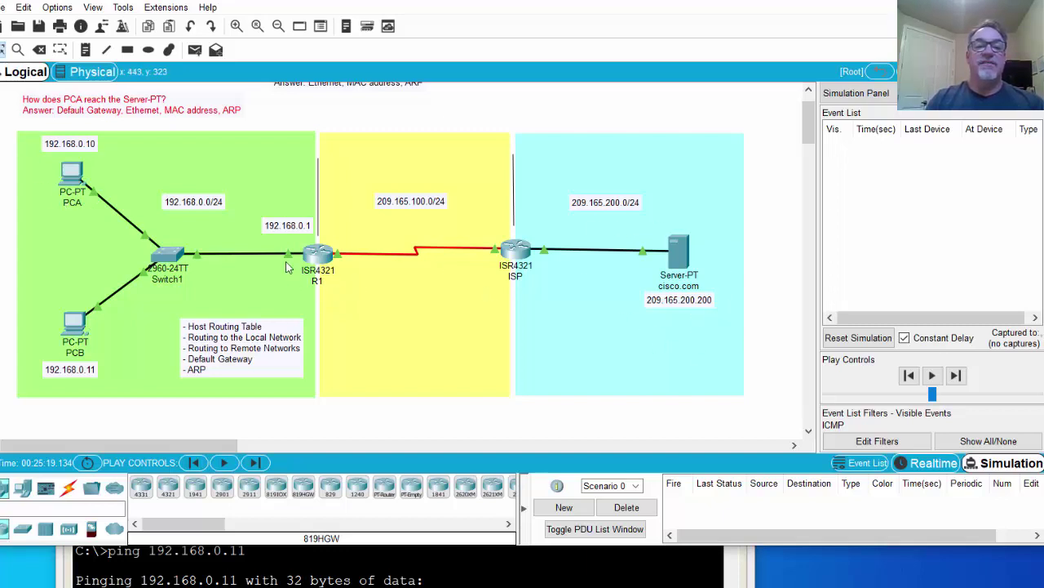
Step: Bring PCA's Command Prompt back into full view and display the host's route table with netstat -r
key(alt+Tab)
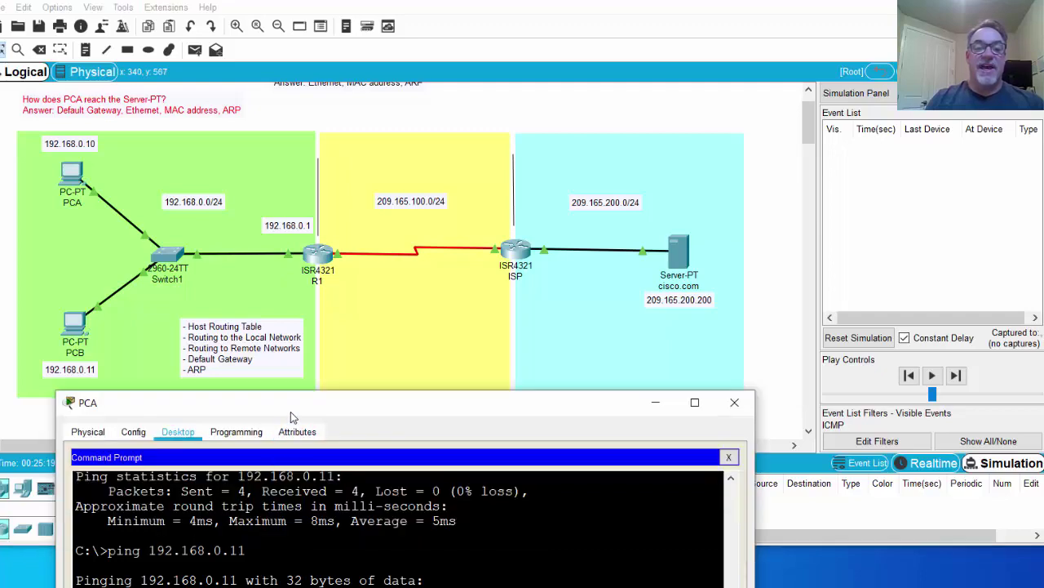
drag(291, 411, 283, 75)
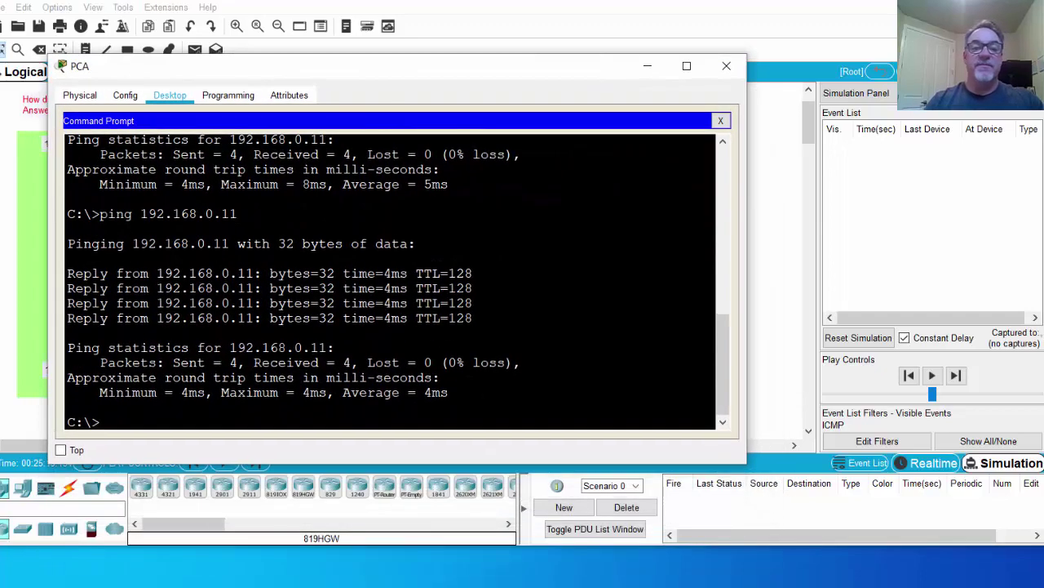
key(Return)
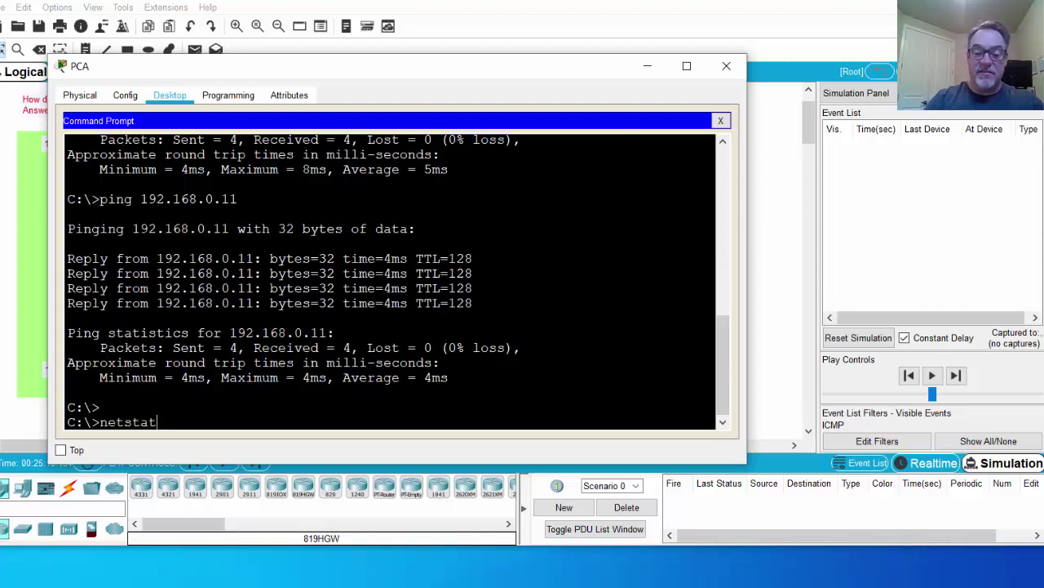
text(netstat -r)
key(Return)
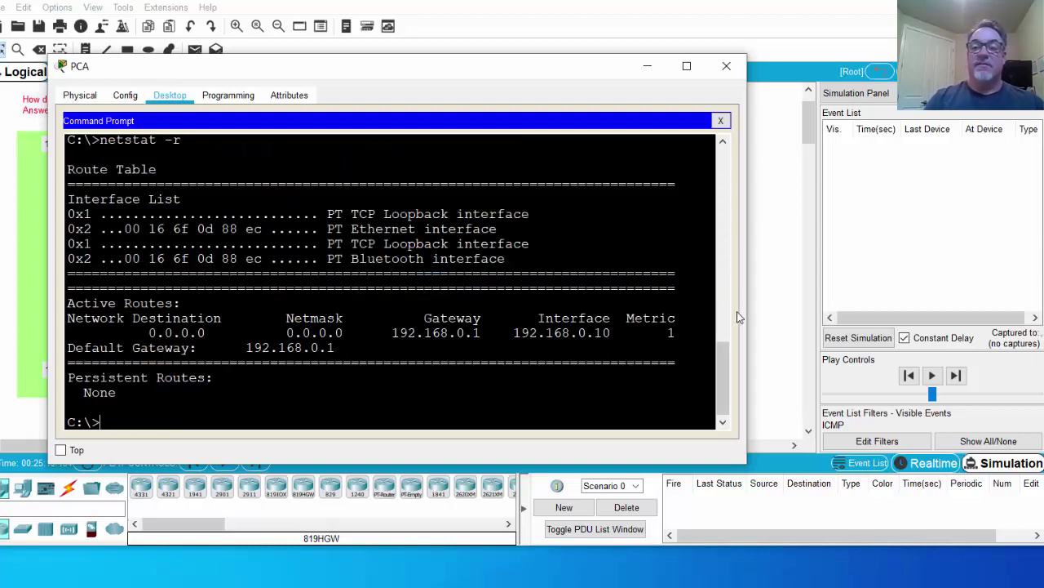
Step: Widen PCA's window, highlight the 0.0.0.0 active route, and compare it with the topology behind the window
drag(744, 299, 828, 292)
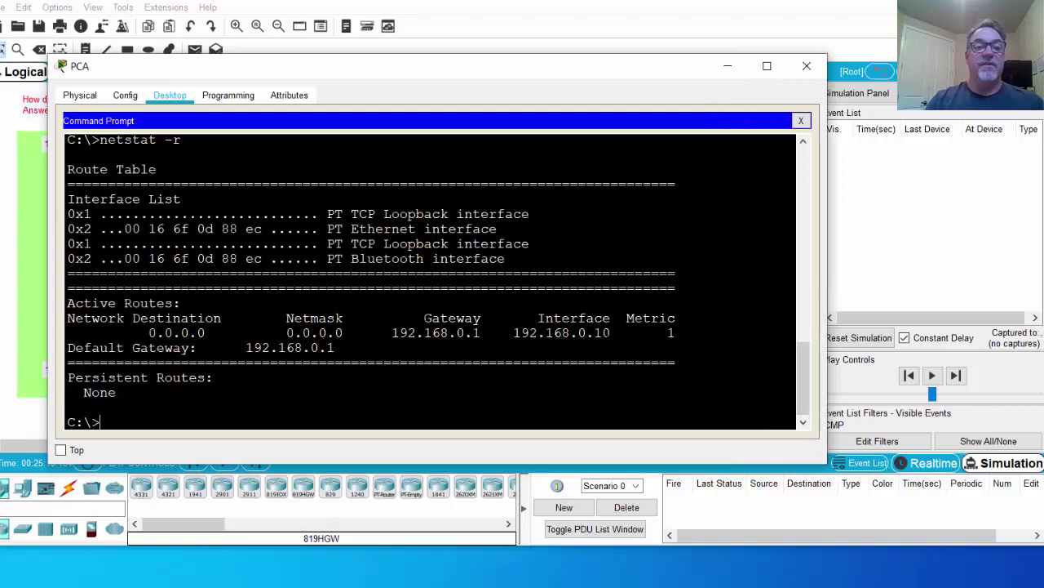
drag(132, 333, 675, 333)
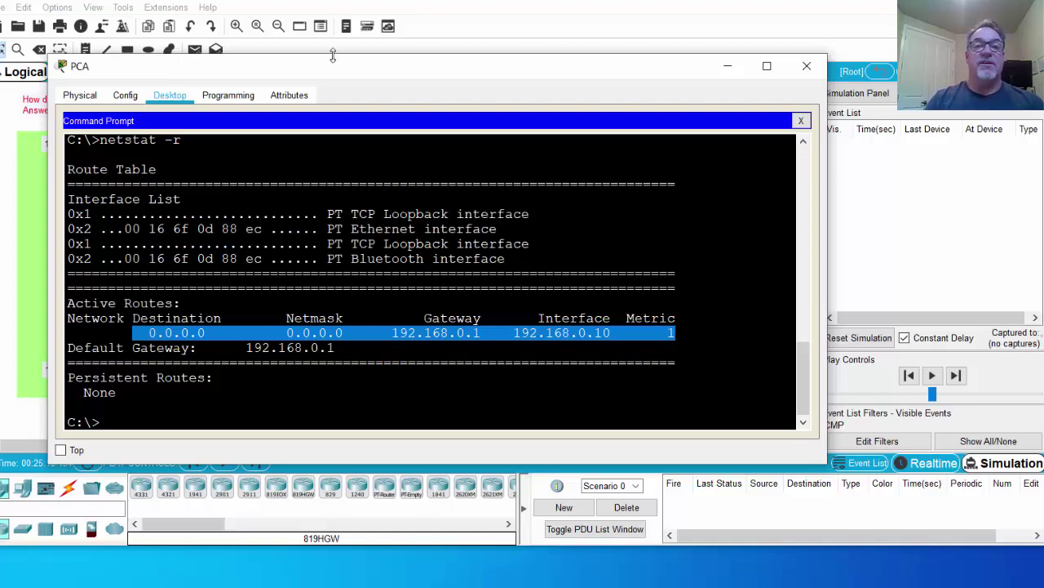
drag(332, 78, 284, 462)
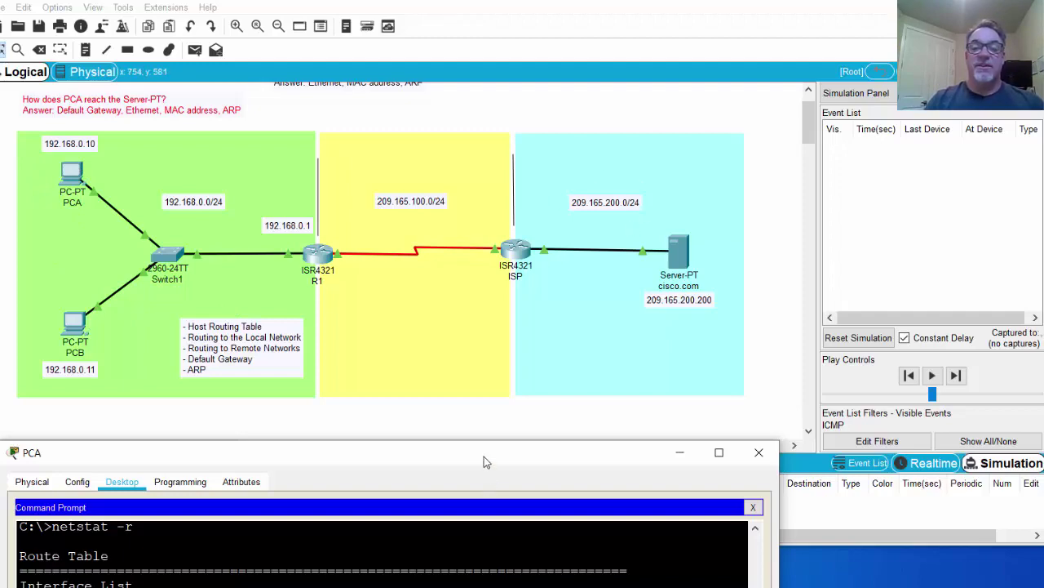
drag(483, 456, 491, 262)
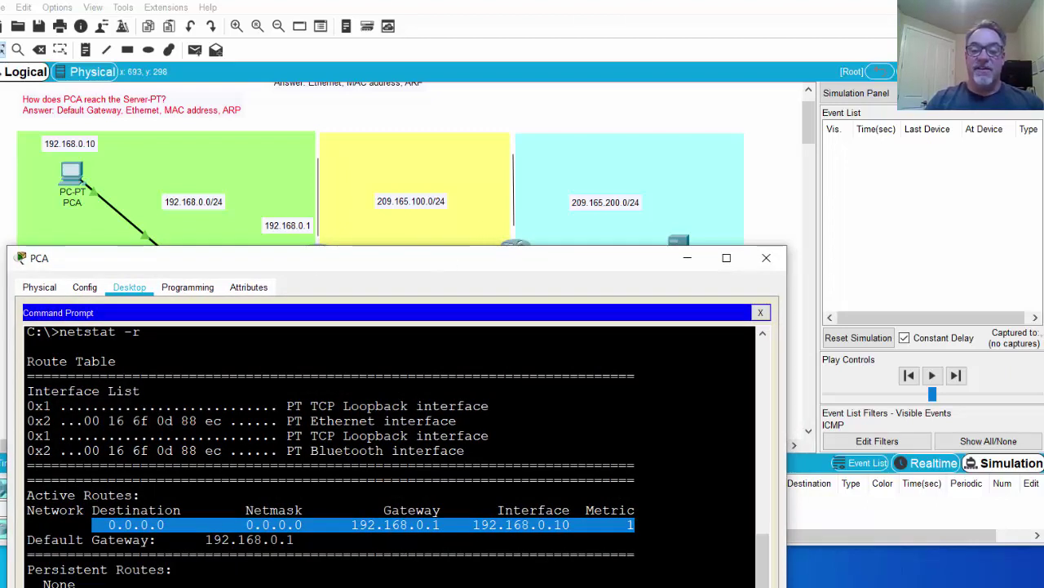
Step: Switch to host-routing-table.txt in Notepad and highlight the default route's destination, netmask and gateway, then minimize the file
click(719, 563)
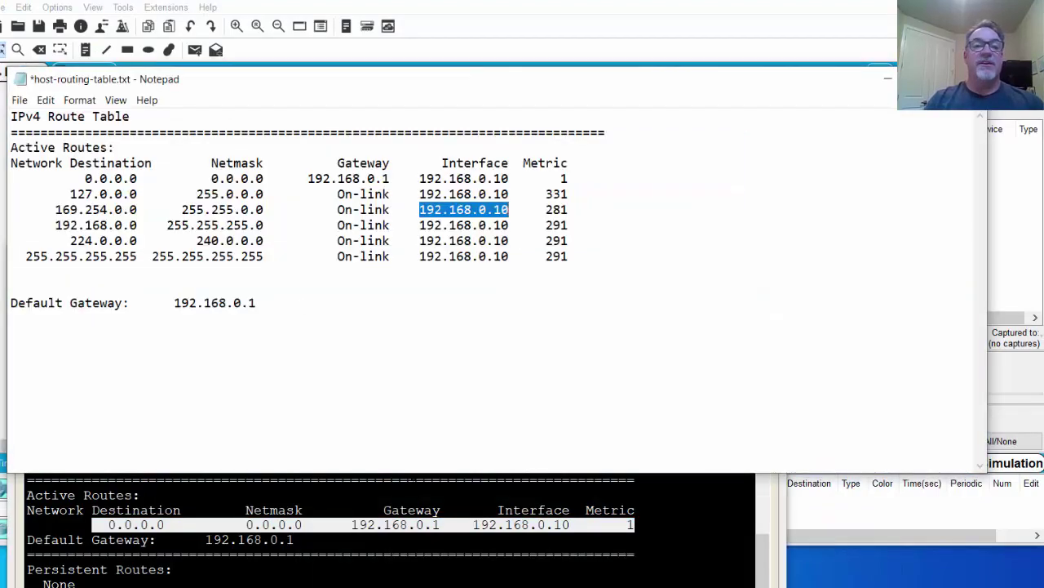
drag(314, 82, 307, 103)
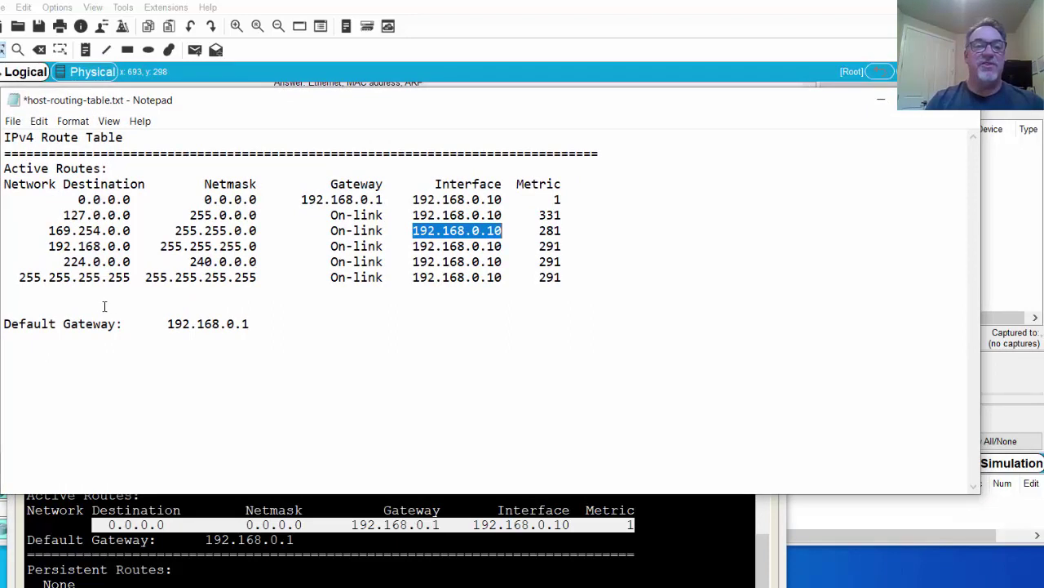
drag(241, 105, 264, 108)
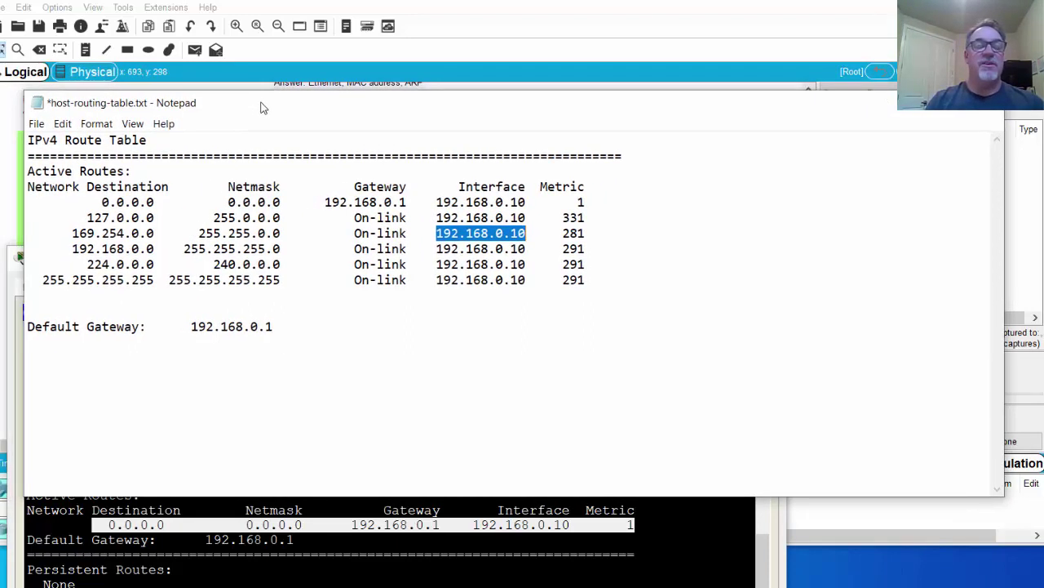
click(357, 316)
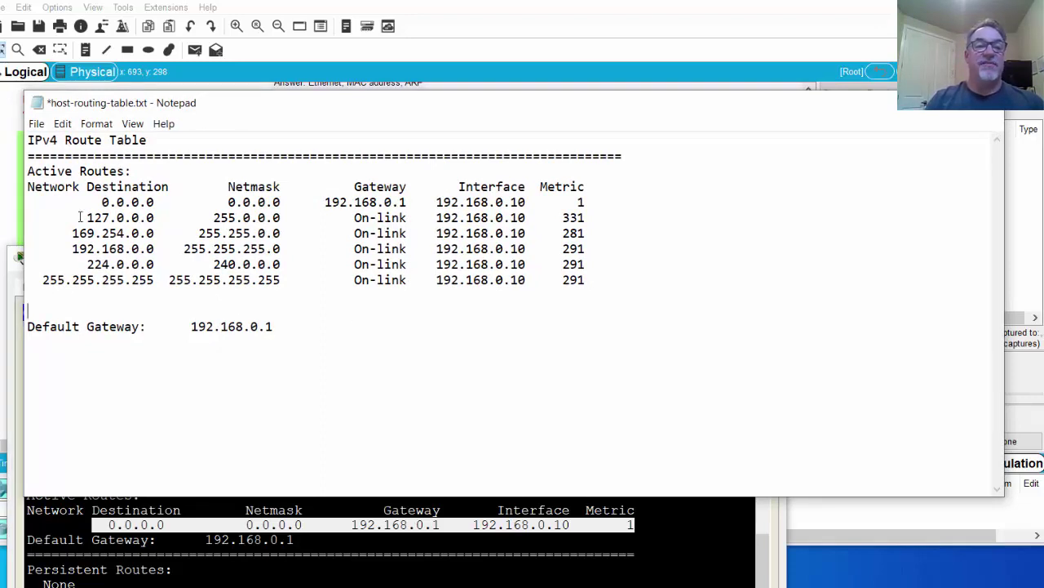
drag(90, 200, 290, 203)
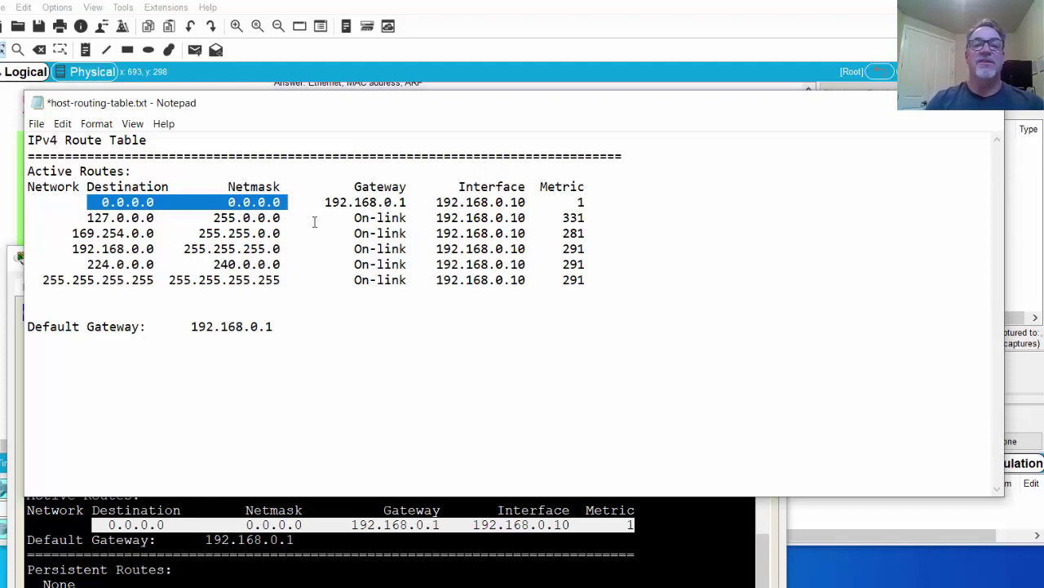
drag(325, 202, 419, 202)
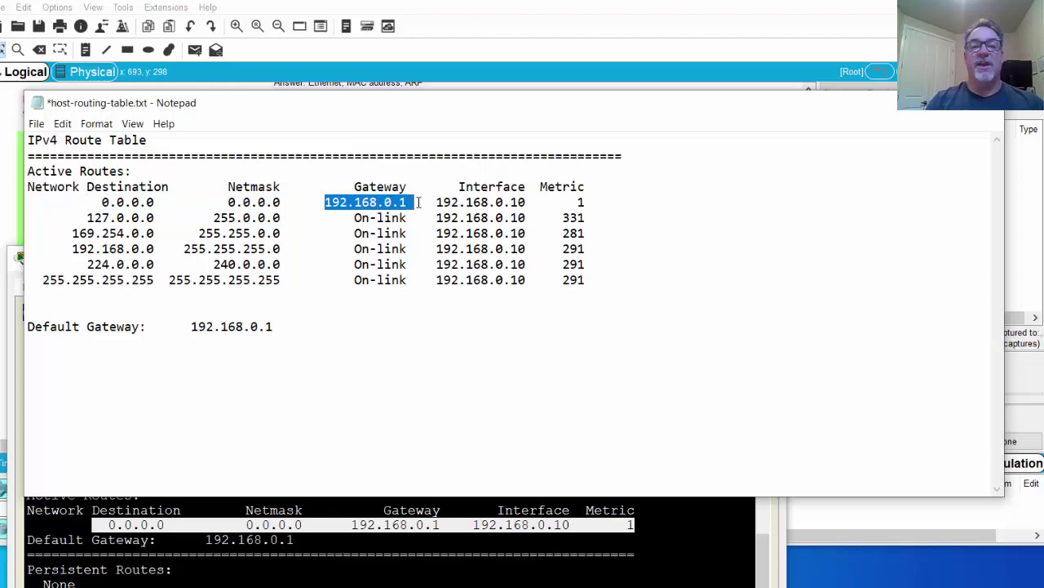
click(909, 110)
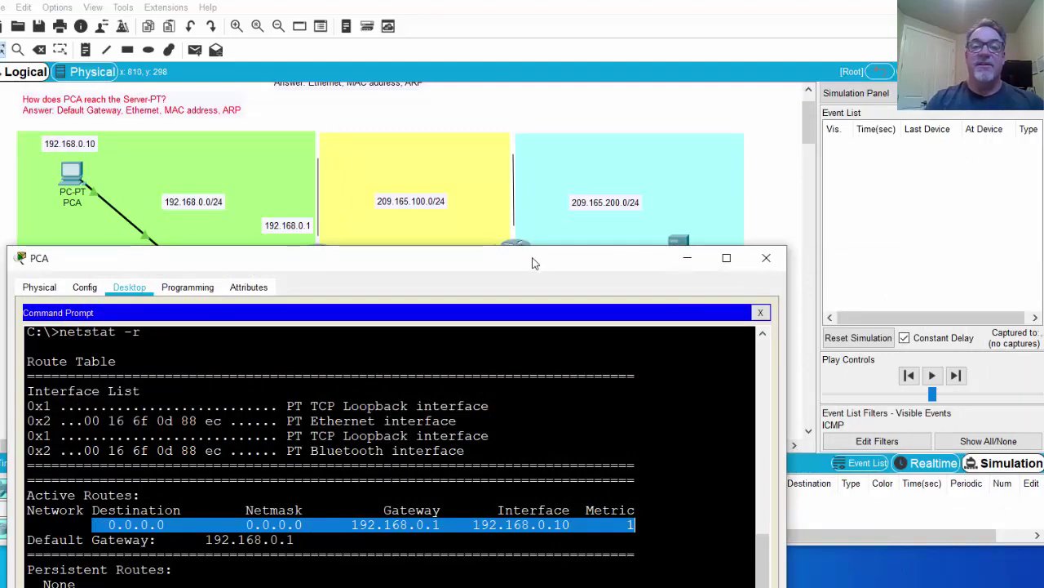
Step: Check the topology behind PCA's window and ping the server at 209.165.200.200 from the Command Prompt
drag(529, 270, 536, 500)
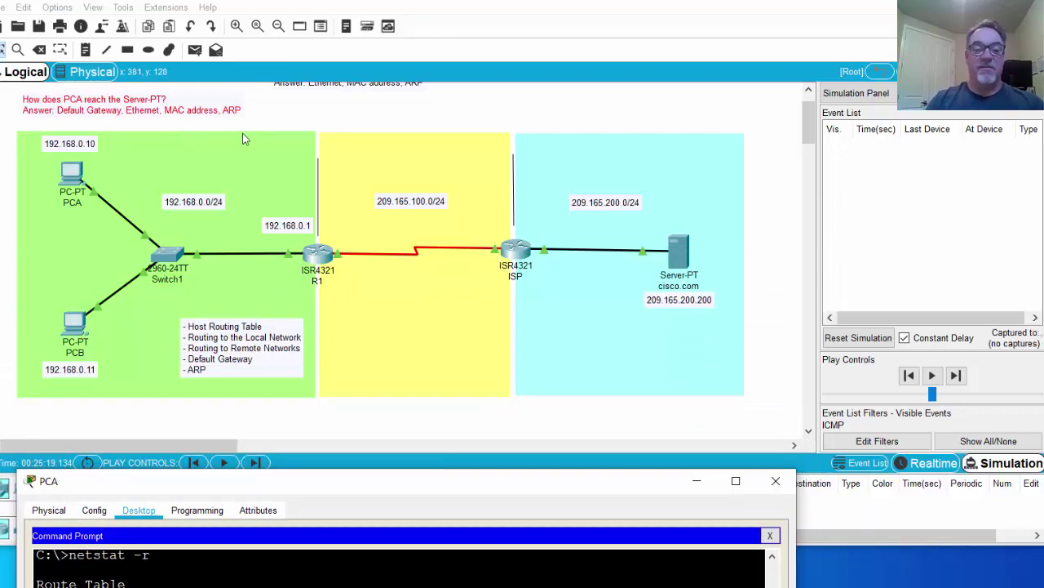
drag(263, 484, 252, 30)
key(Up)
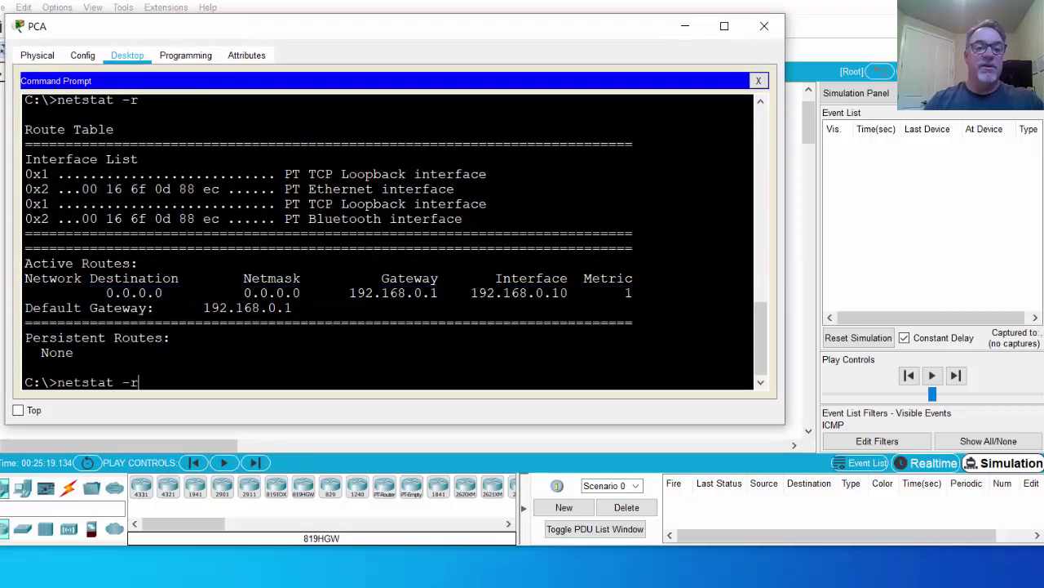
key(Up)
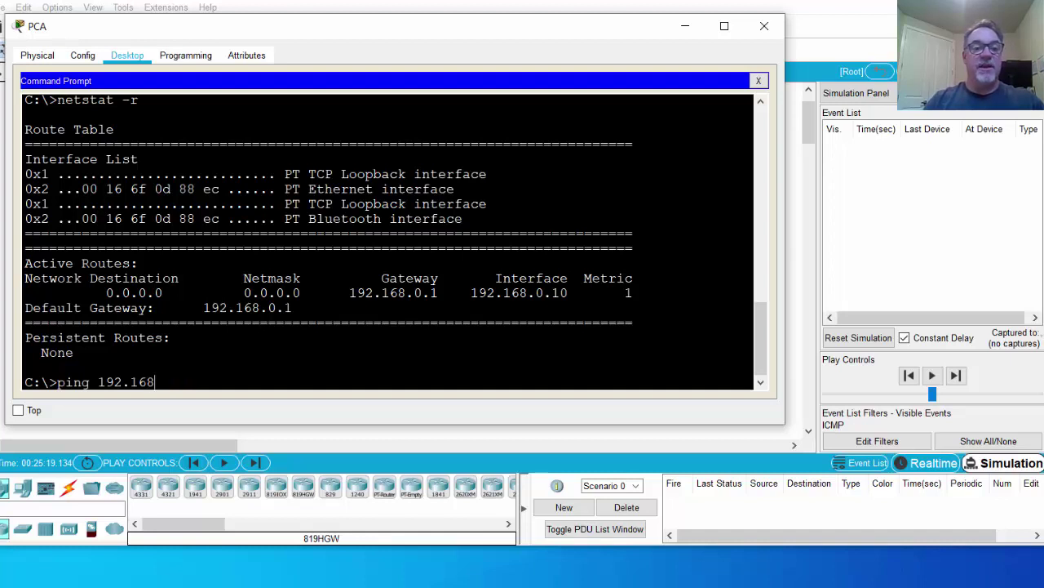
key(BackSpace)
key(BackSpace)
key(BackSpace)
key(BackSpace)
key(BackSpace)
key(BackSpace)
text(20)
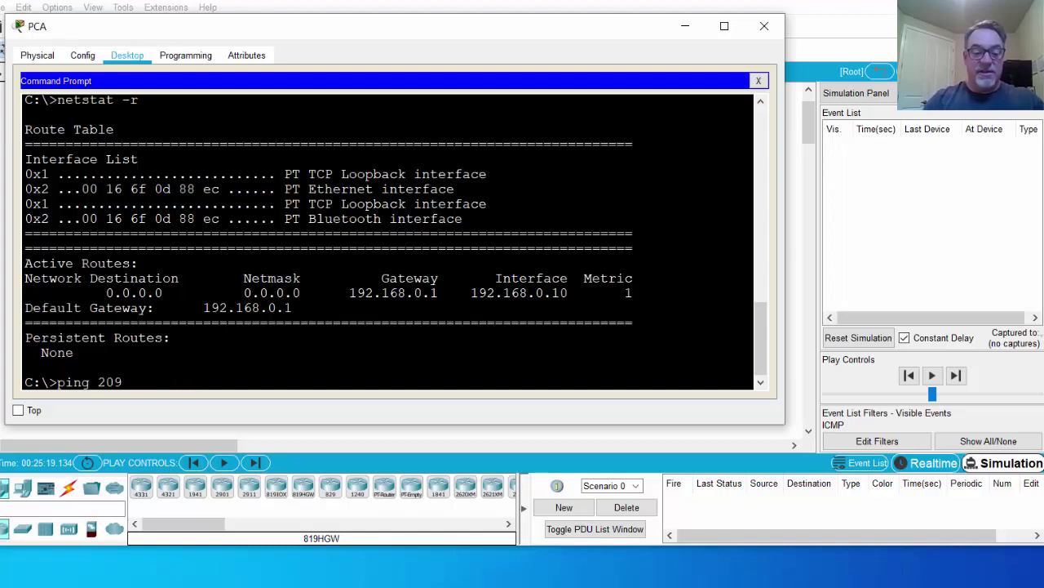
text(9.165.200.200)
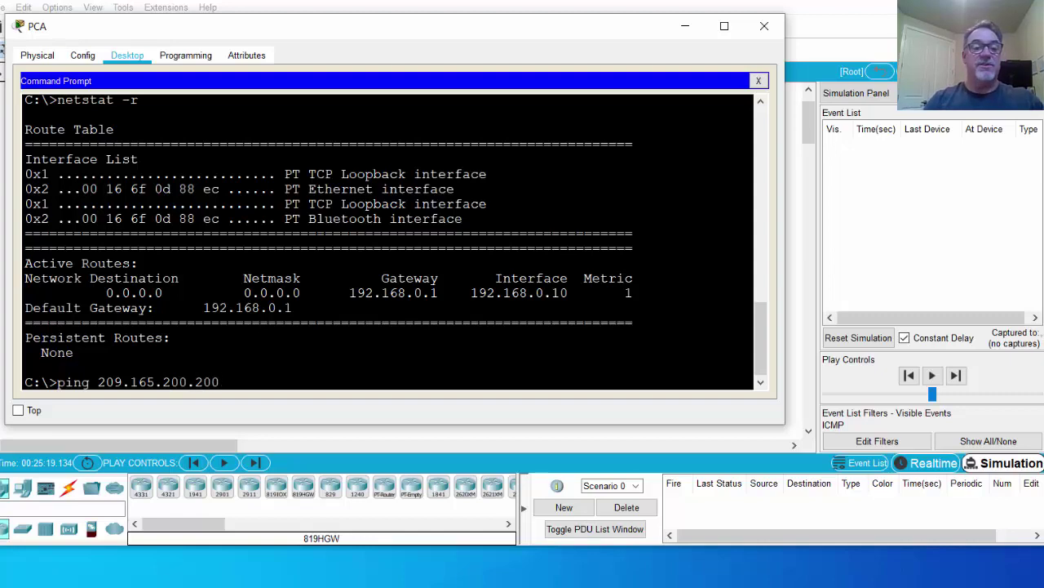
key(Return)
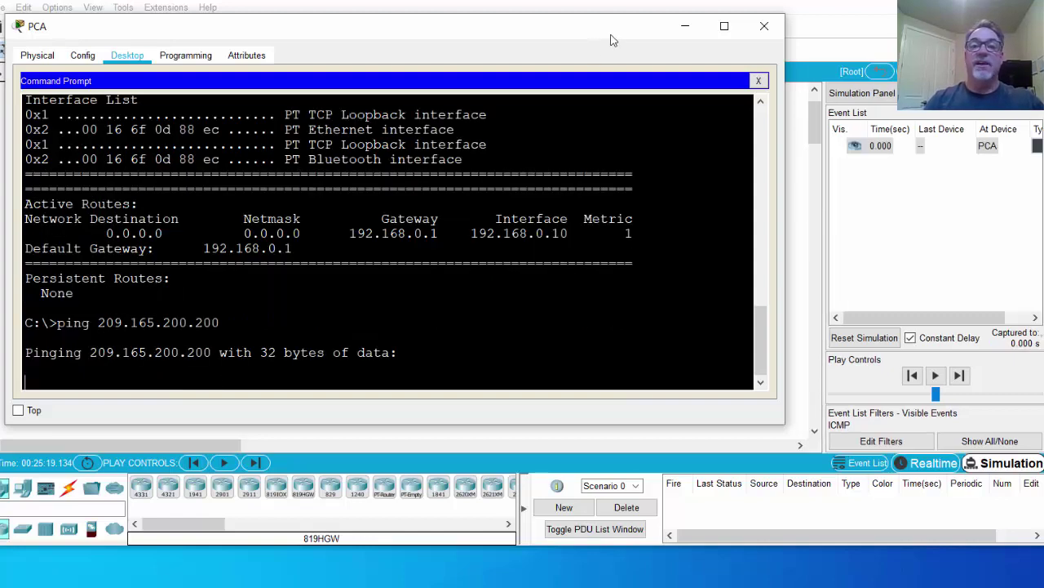
Step: Minimize PCA's window, widen the simulation panel, and step the simulation forward until the ping reaches Switch1
click(685, 26)
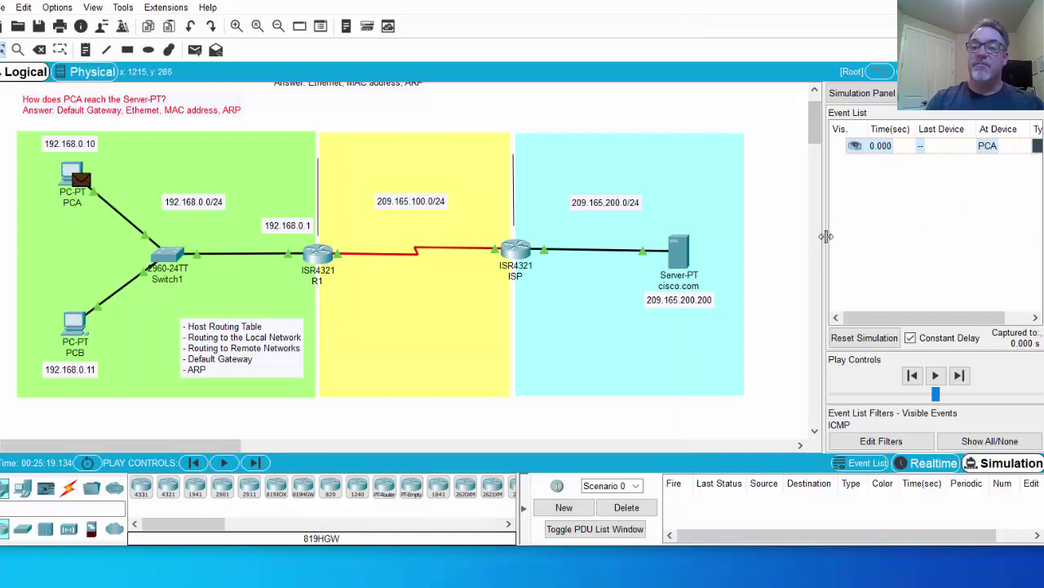
drag(825, 235, 775, 237)
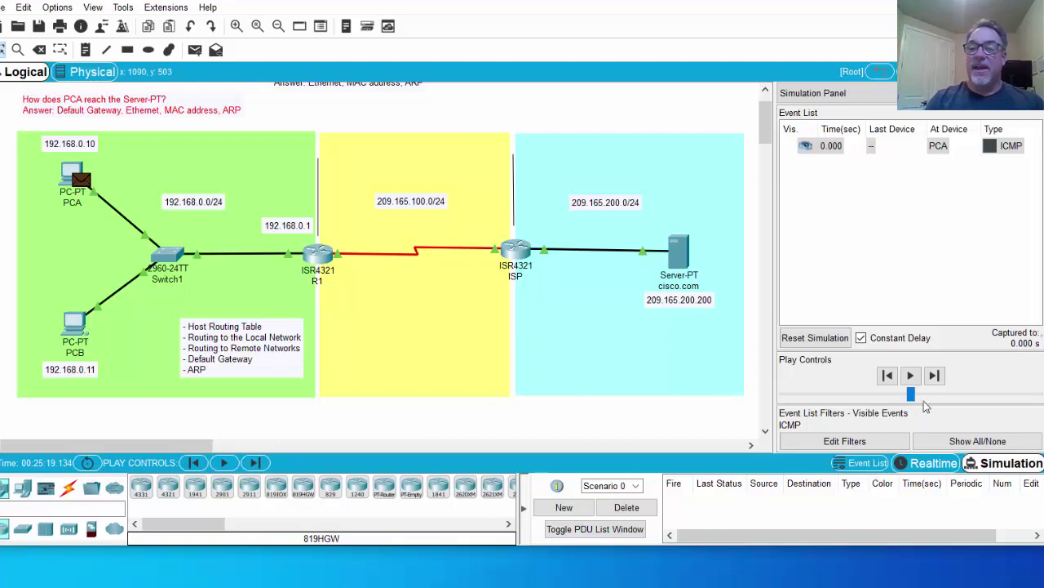
click(935, 377)
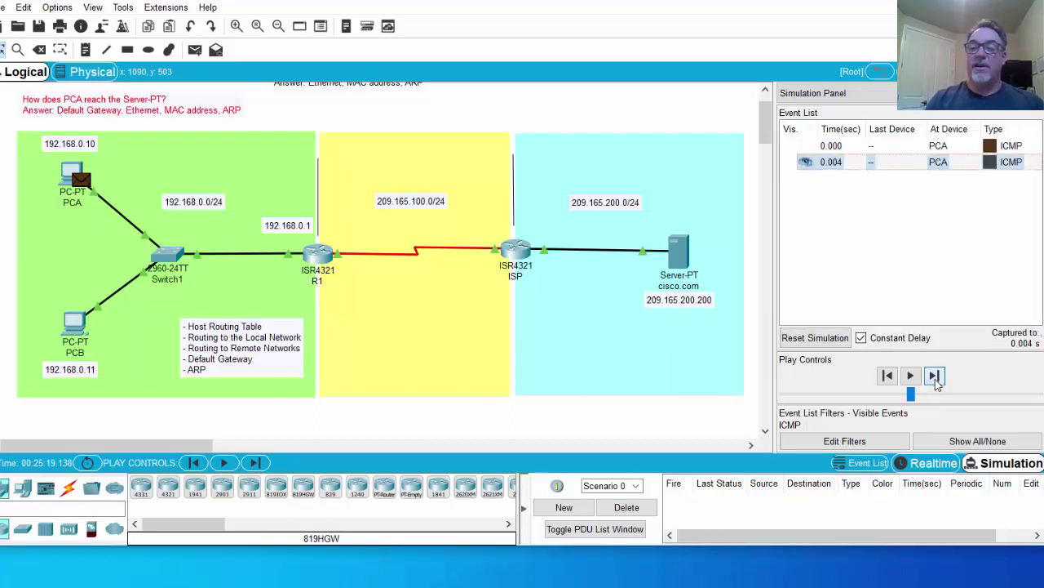
click(936, 377)
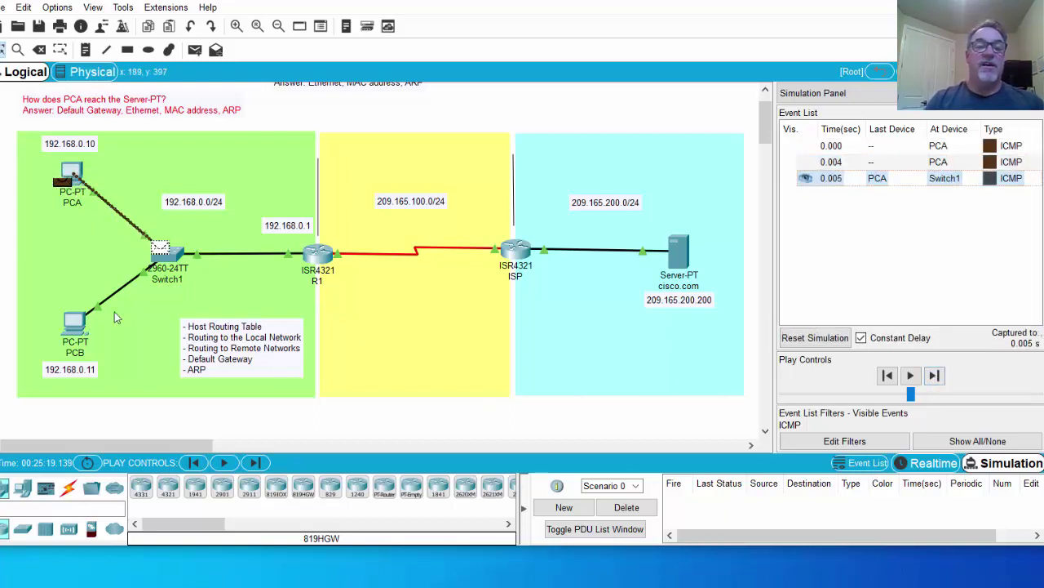
Step: Open the packet's inbound PDU details at Switch1 and highlight the destination MAC address, keeping the topology in view
click(176, 259)
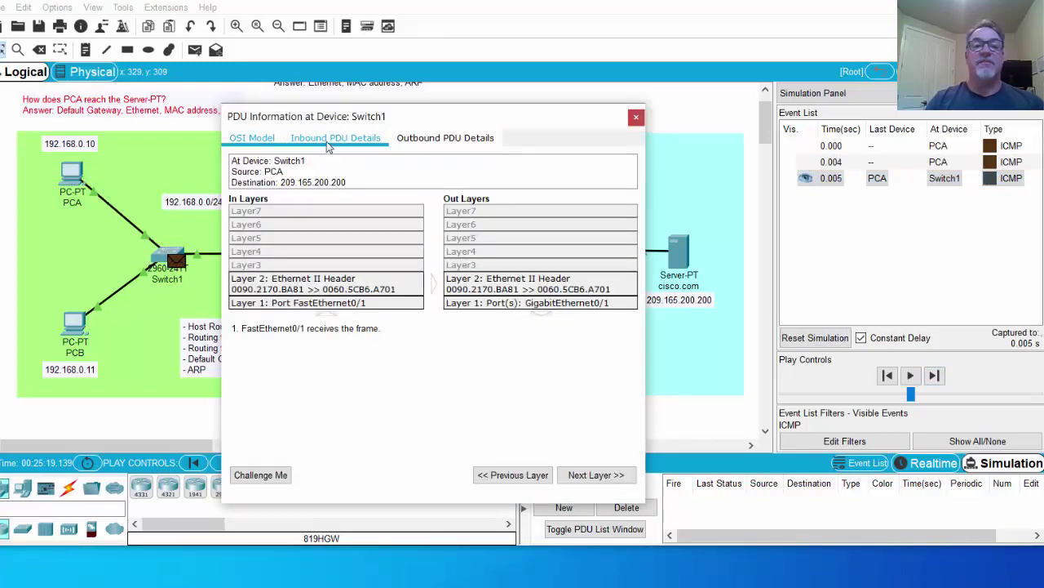
click(327, 142)
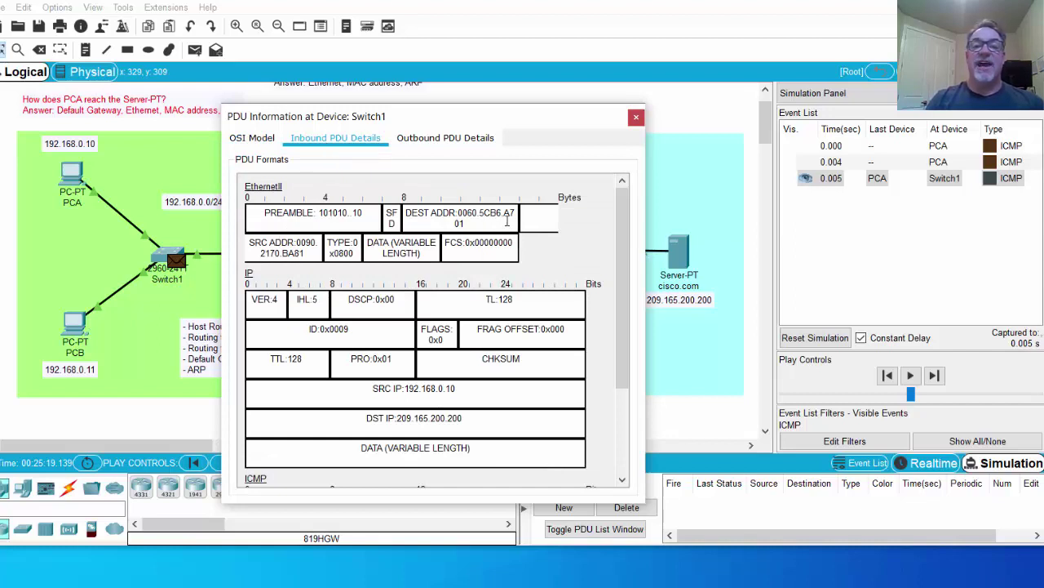
drag(408, 214, 483, 226)
drag(400, 119, 346, 328)
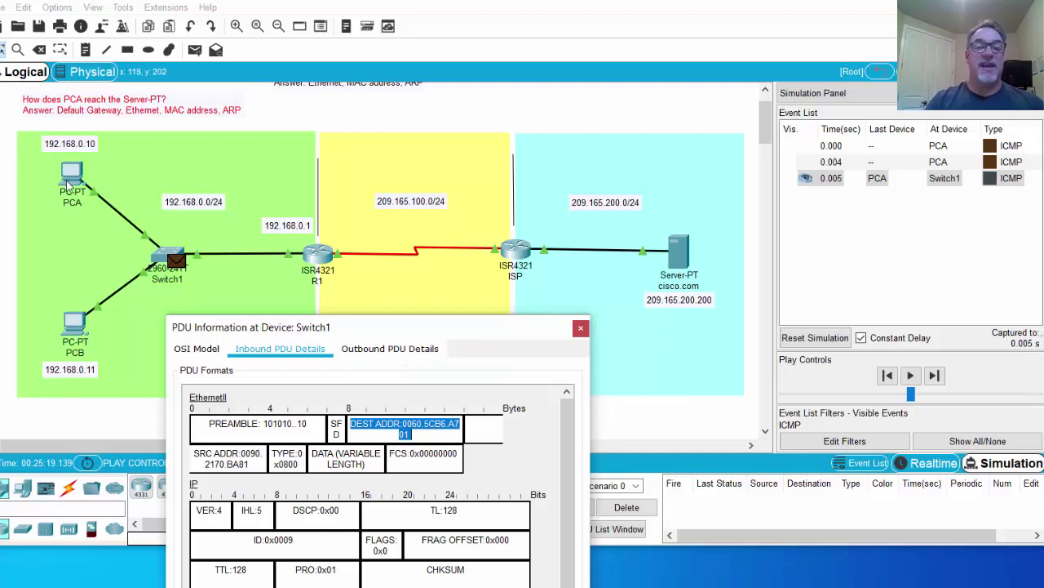
drag(290, 329, 302, 292)
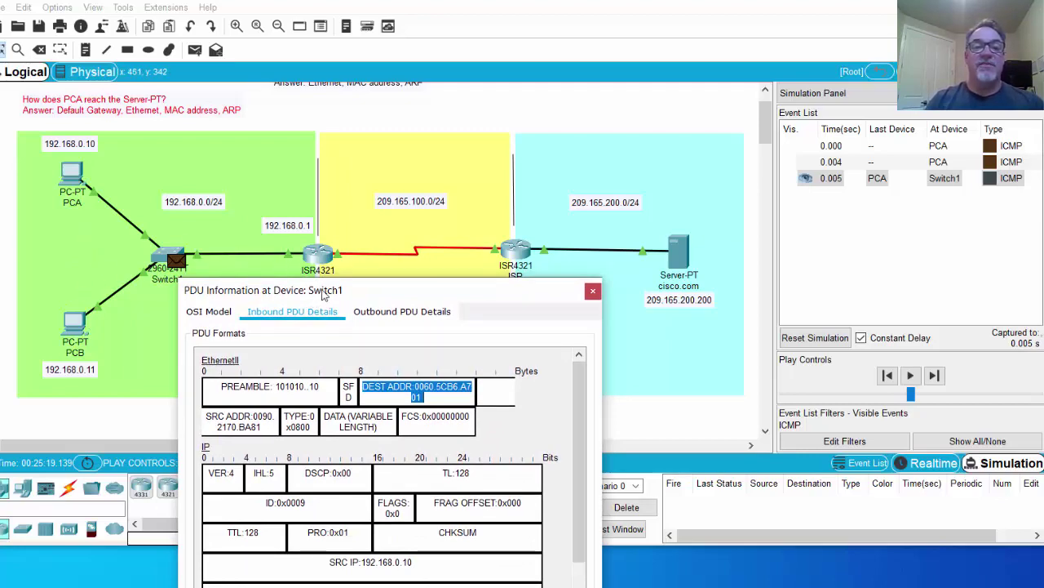
Step: Reposition the PDU details window to show the IP header and highlight the source and destination IP fields
drag(324, 295, 463, 202)
click(472, 462)
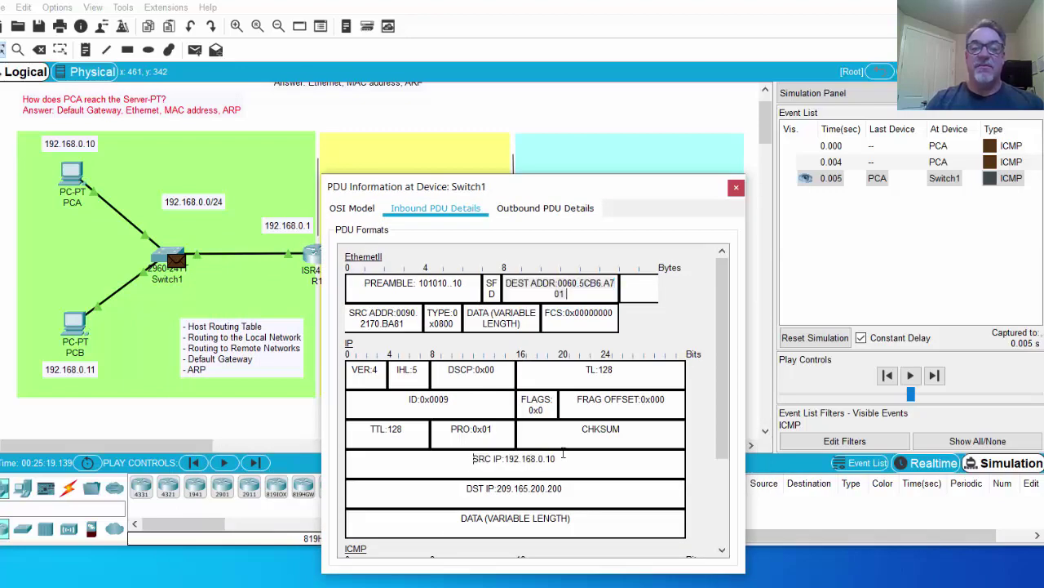
shift+click(580, 456)
click(463, 488)
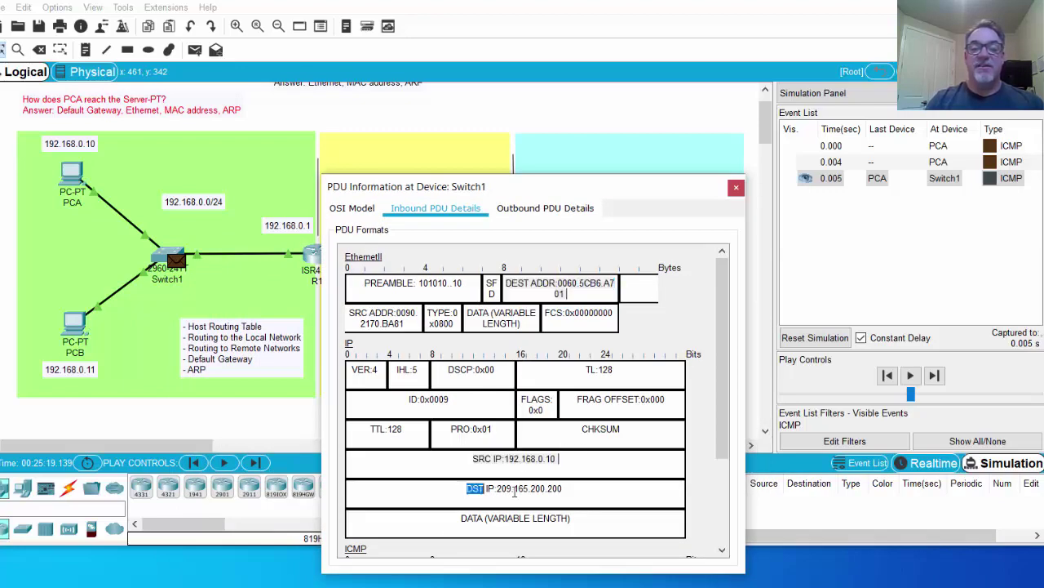
shift+click(592, 497)
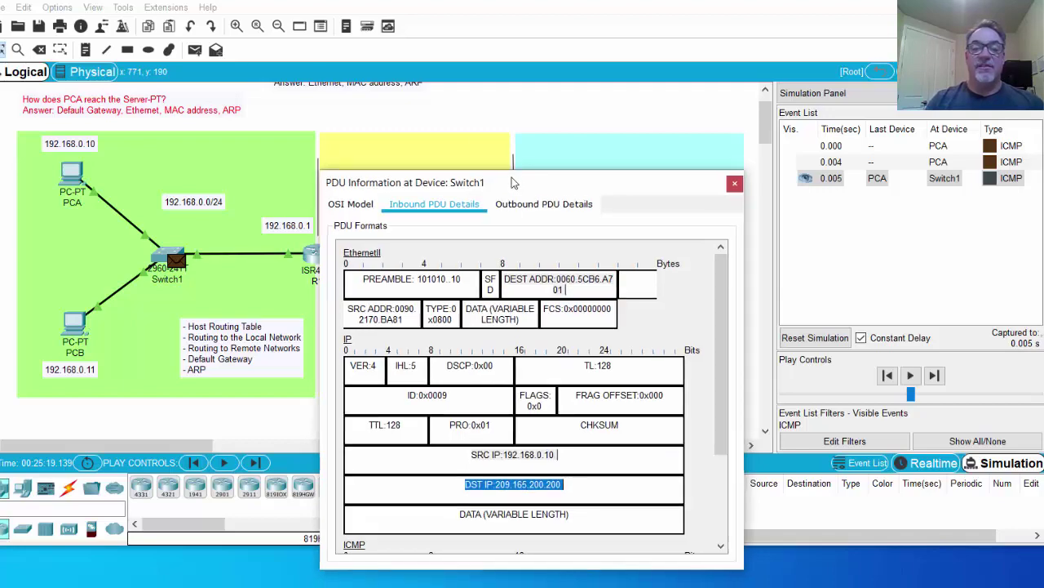
Step: Move the Switch1 PDU details window clear of the topology and advance the simulation one event so the ping reaches R1
drag(514, 186, 403, 422)
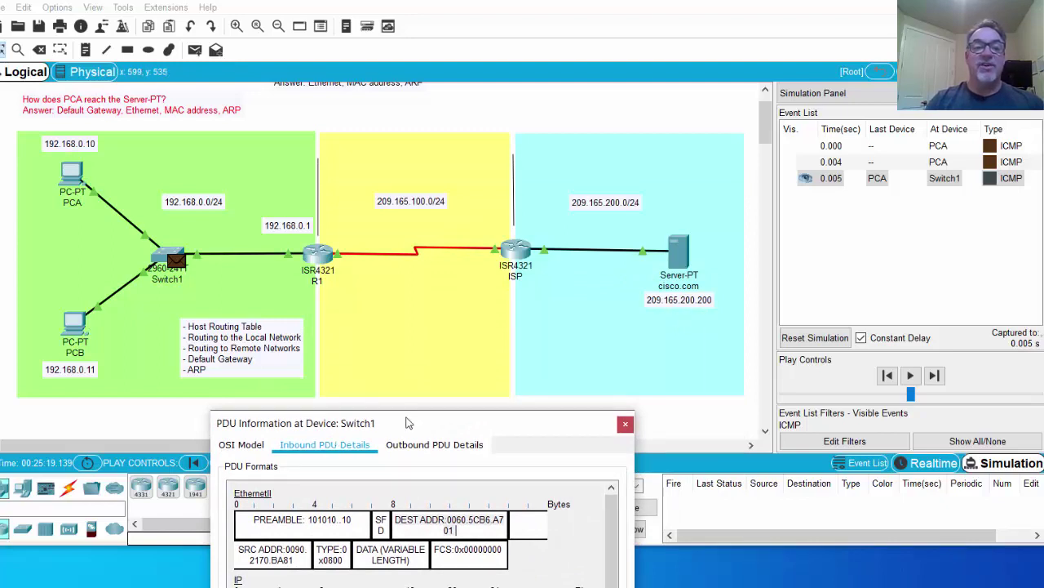
drag(408, 423, 398, 396)
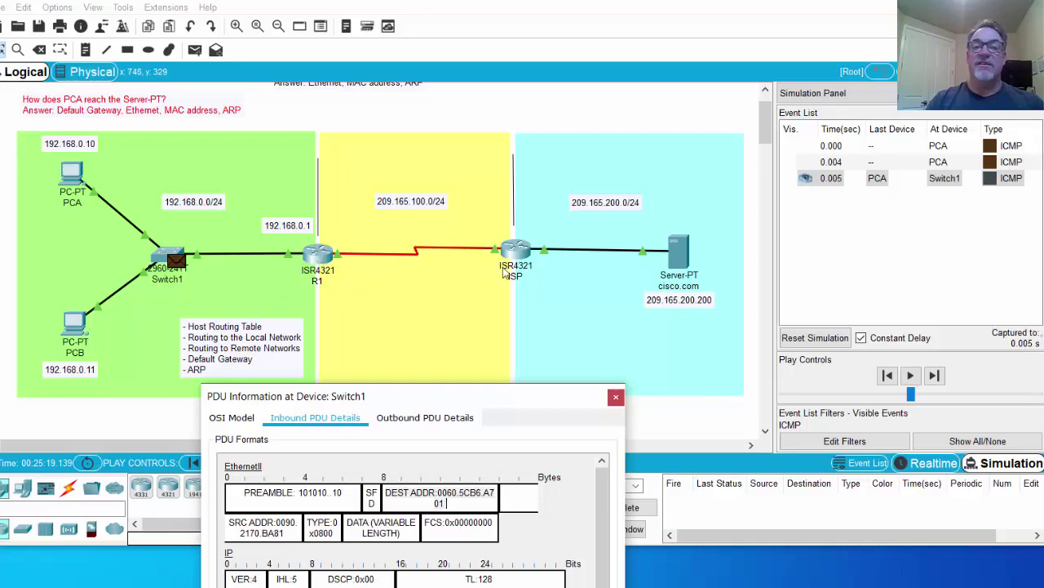
drag(478, 388, 538, 214)
drag(643, 225, 744, 561)
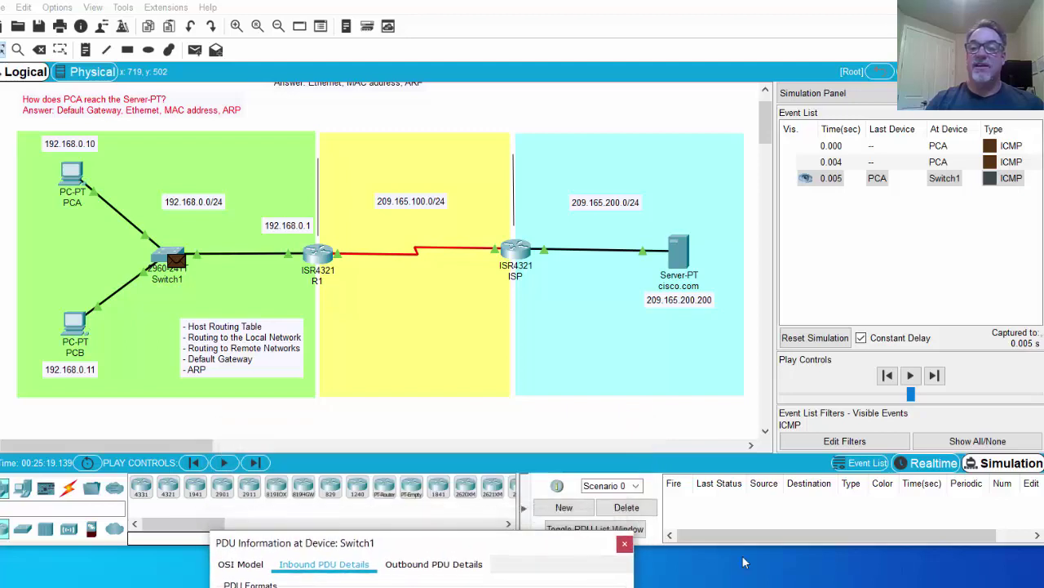
click(937, 379)
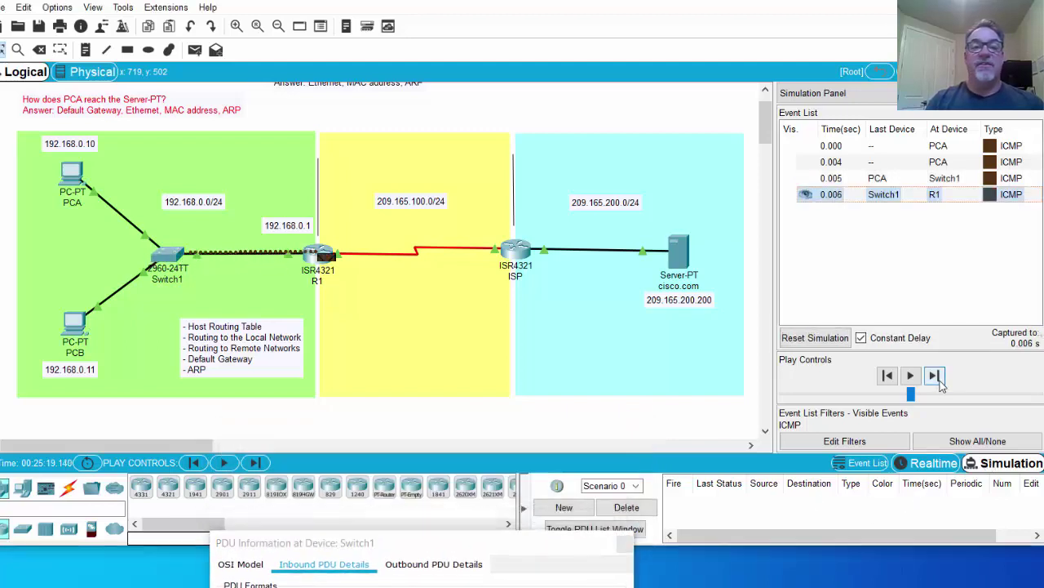
Step: Open the packet's PDU information at R1 and examine the inbound Ethernet and IP headers
click(324, 260)
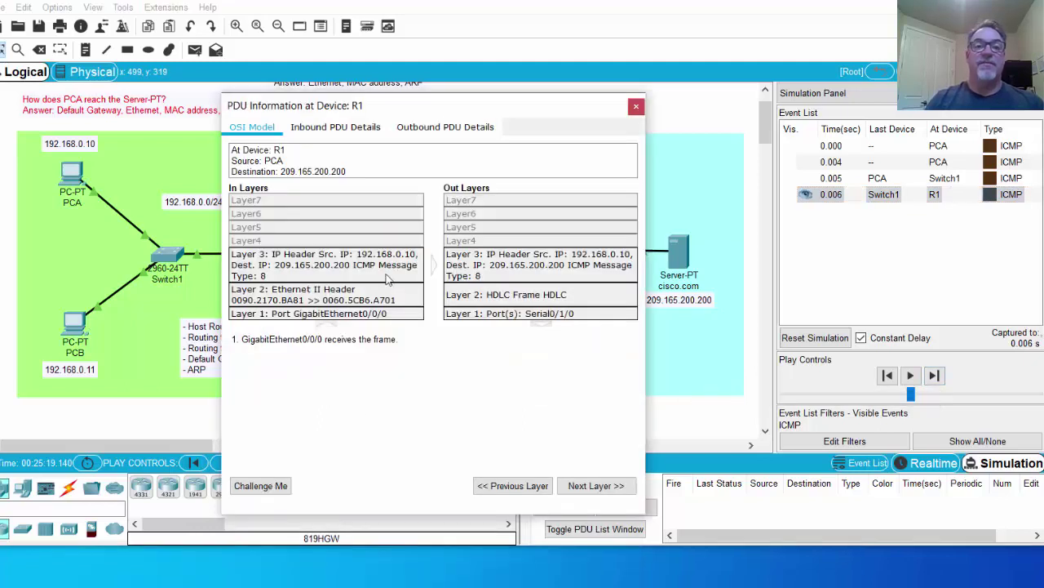
click(322, 129)
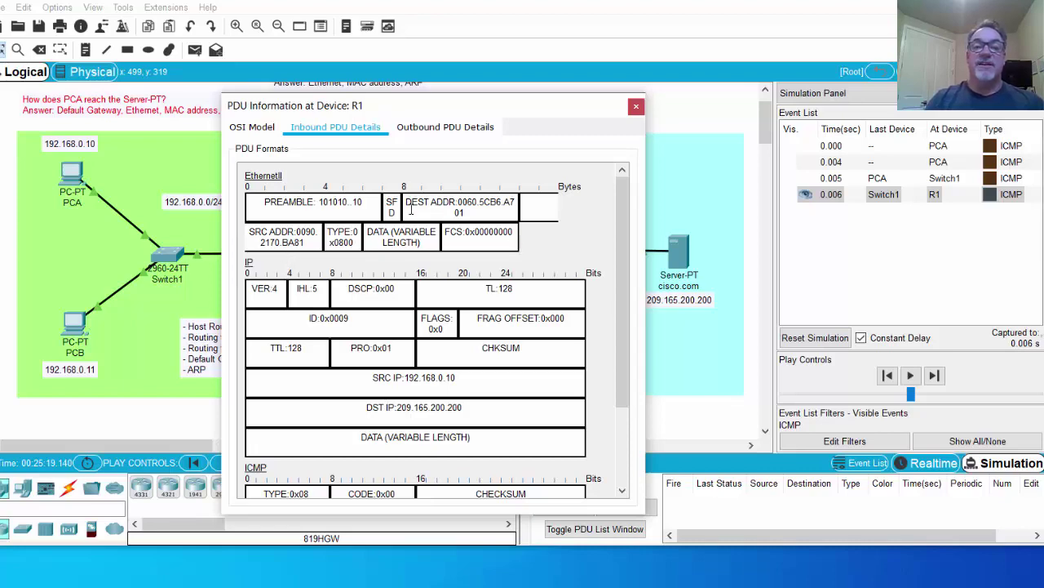
drag(441, 107, 402, 77)
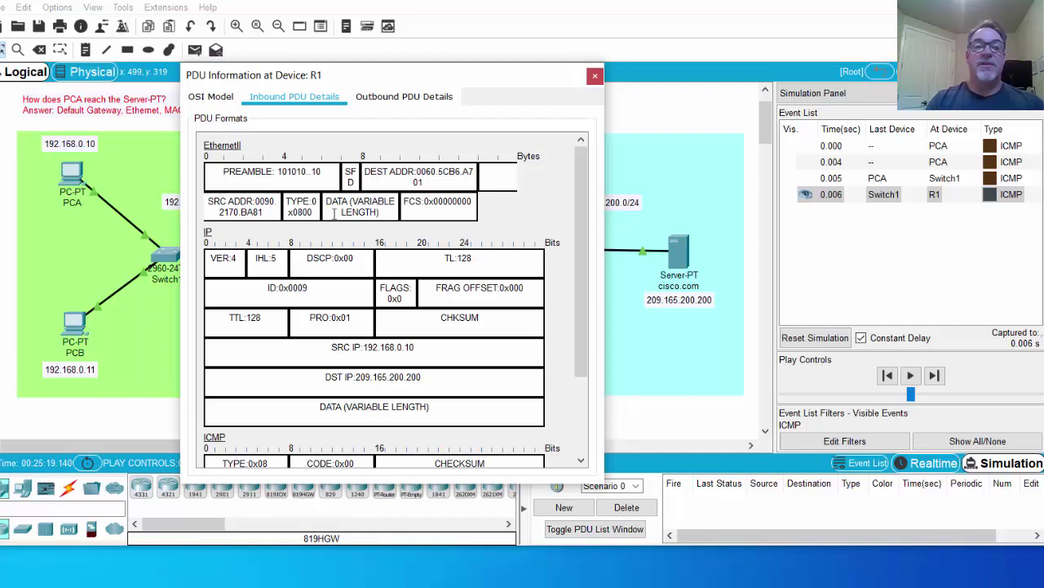
Step: Examine R1's outbound PDU details against the serial link in the topology, and close the PDU information window
click(411, 101)
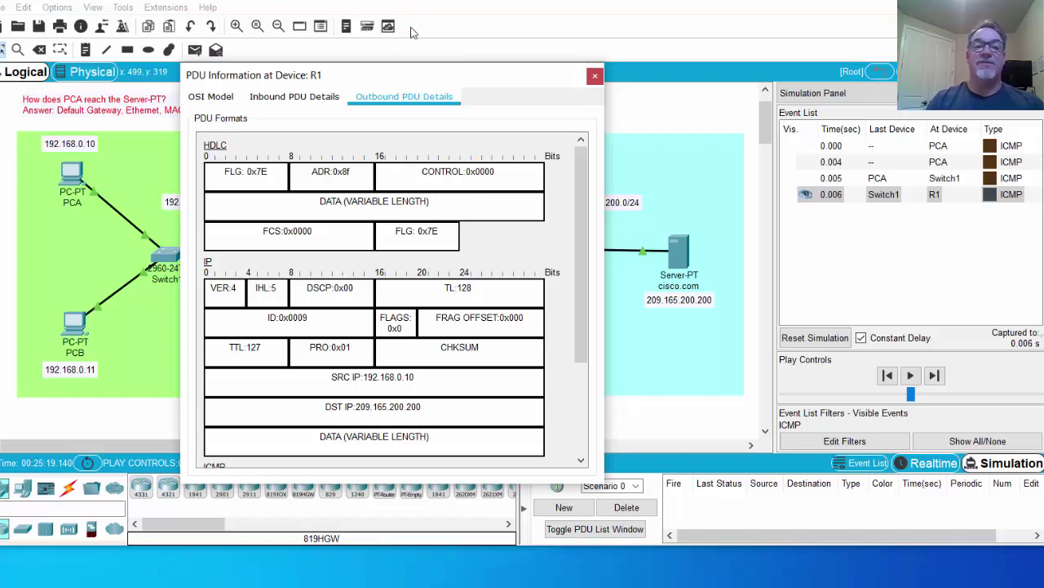
drag(402, 75, 381, 391)
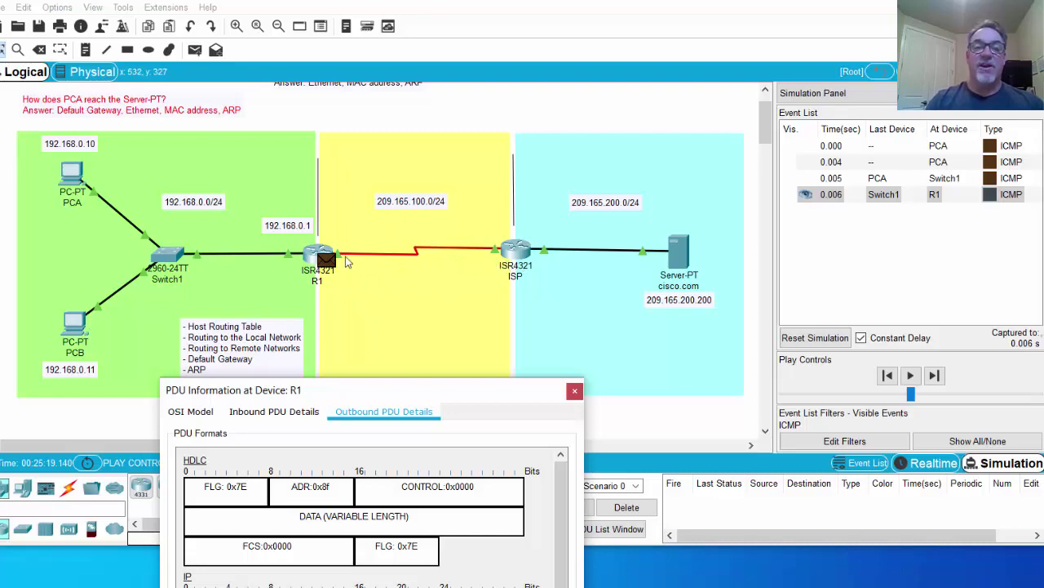
drag(408, 393, 357, 80)
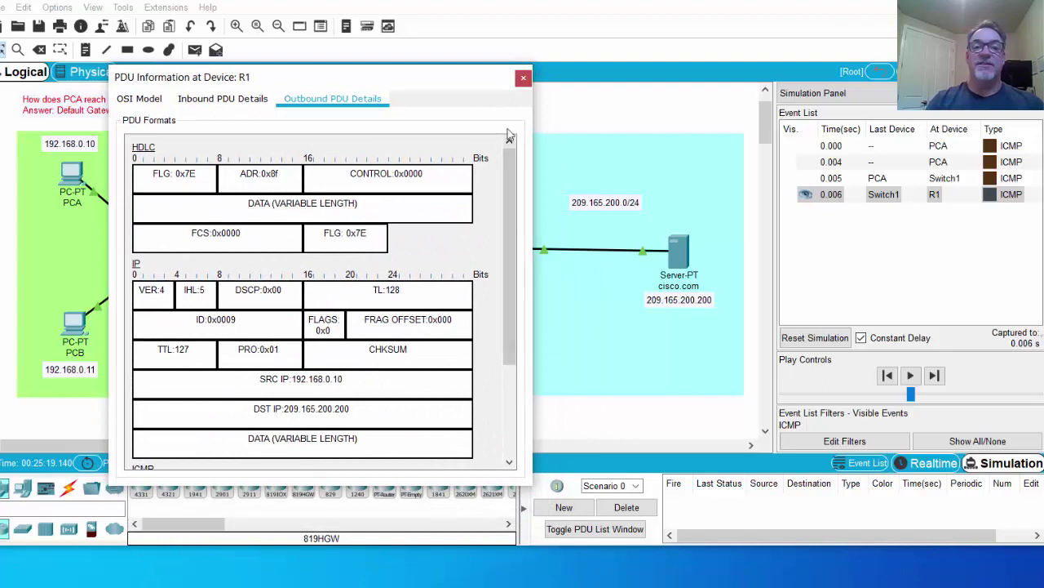
click(523, 77)
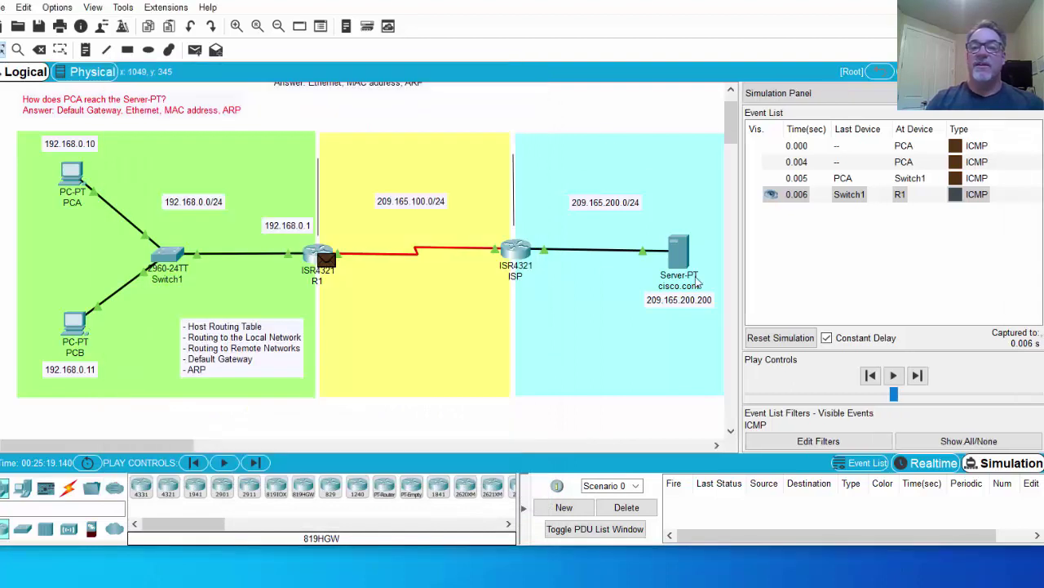
Step: Step the simulation forward until a ping from PCA reaches the cisco.com server and the reply arrives back at the ISP router
click(918, 375)
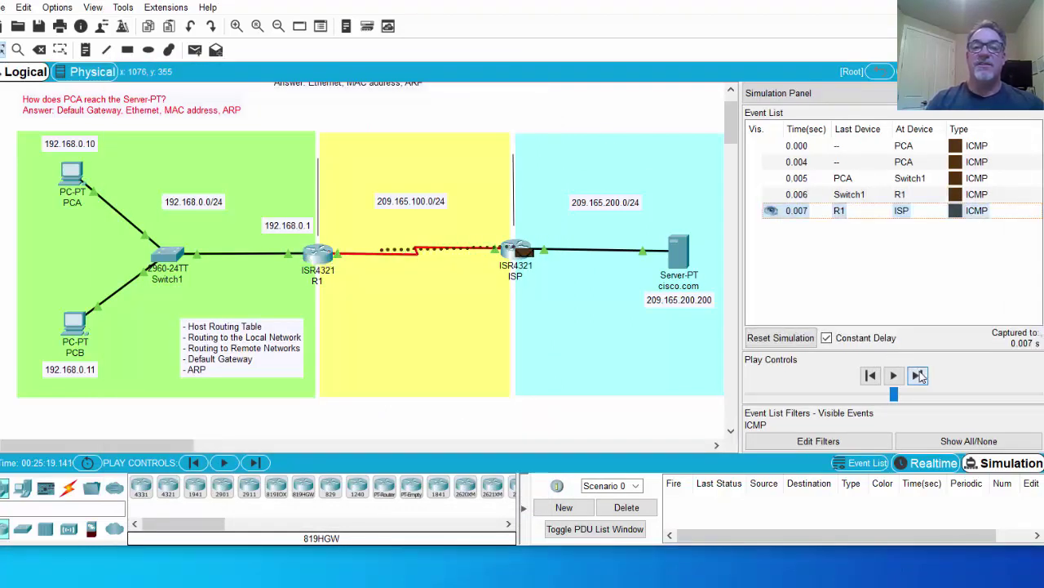
click(918, 375)
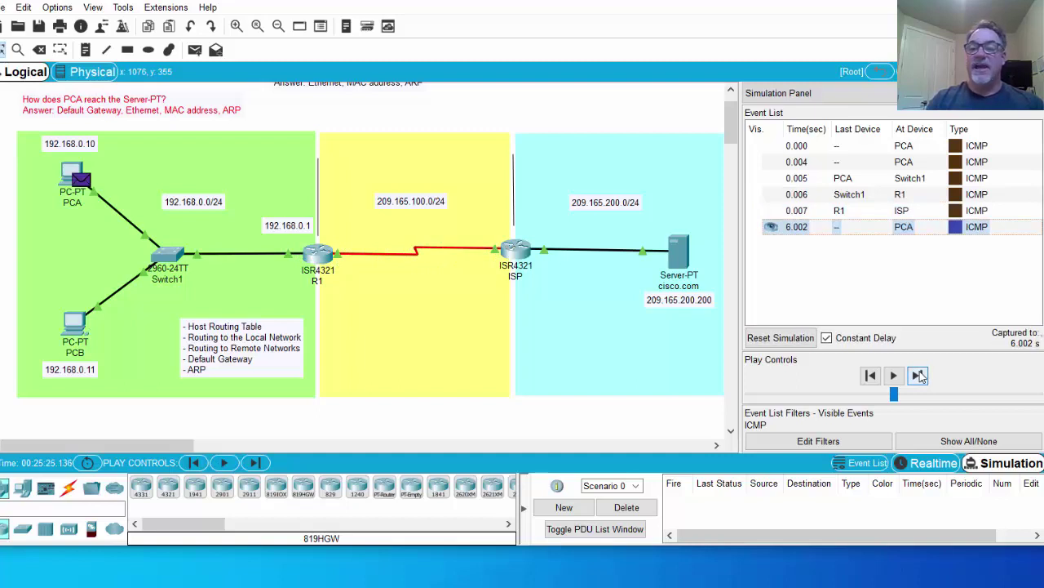
click(918, 374)
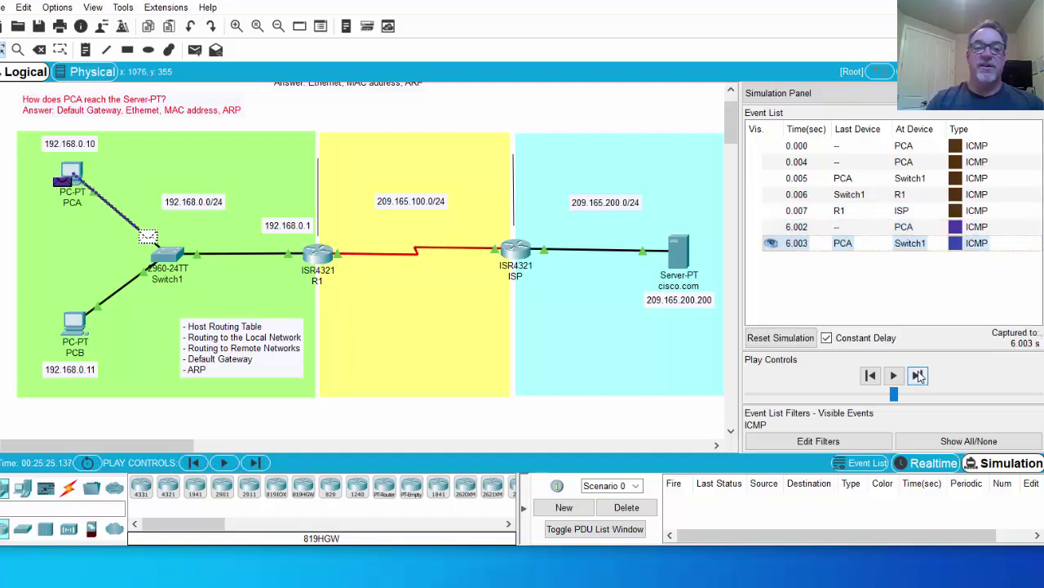
click(918, 374)
click(918, 374)
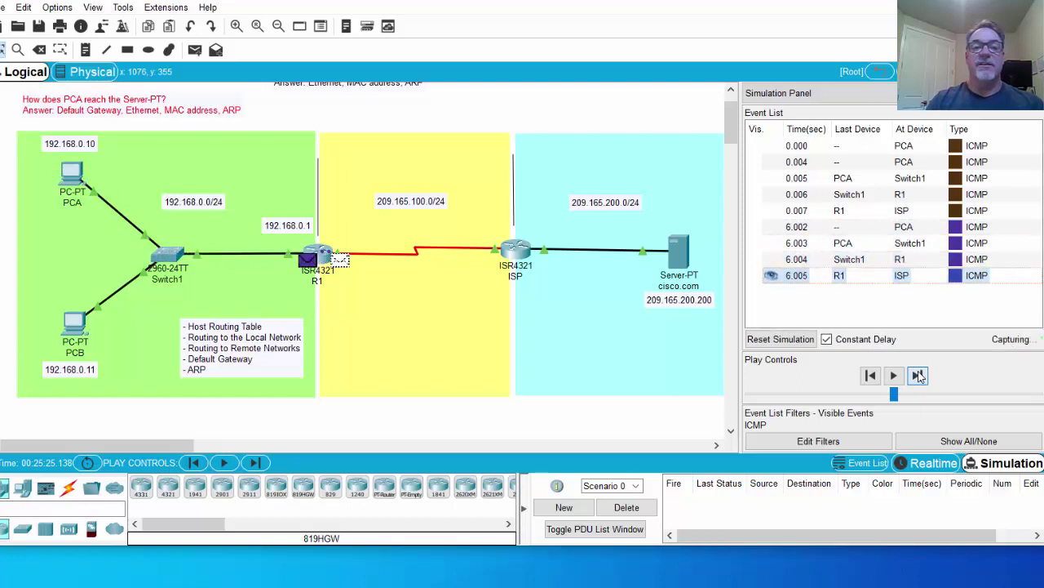
click(918, 375)
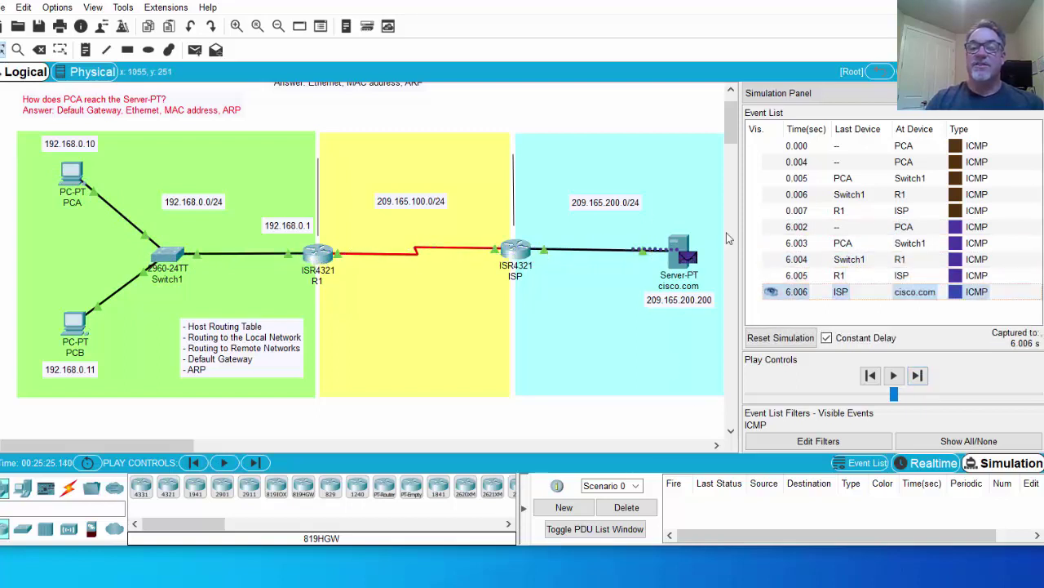
click(918, 375)
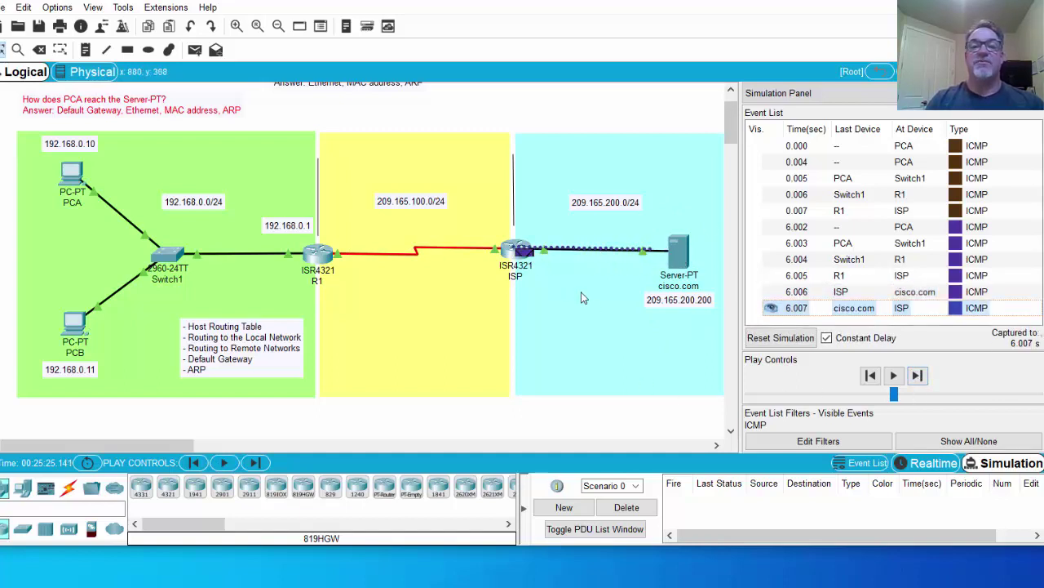